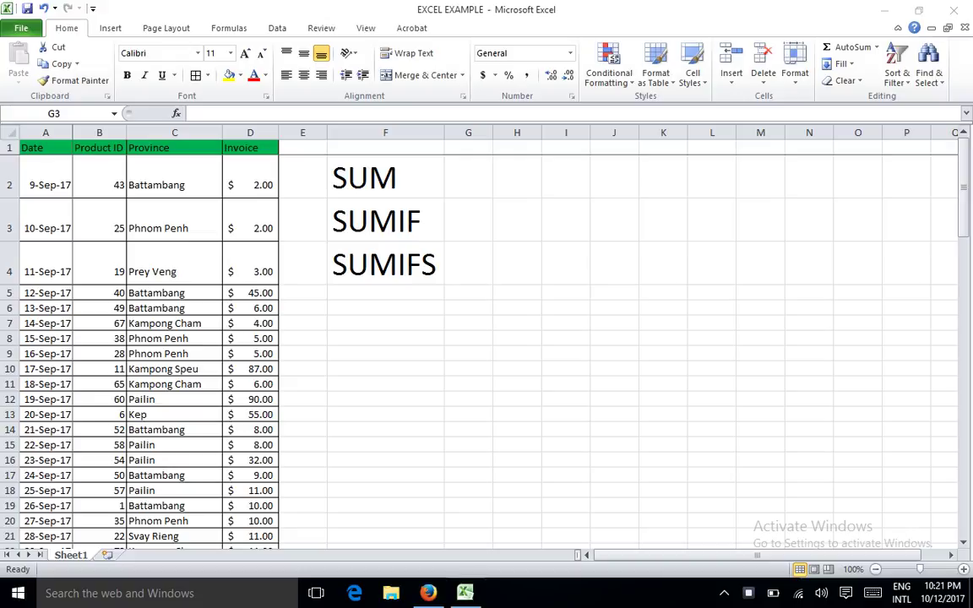
Scroll down to row 100 and select the empty cell below the last invoice.
scroll(473, 338, "down", 3)
scroll(473, 338, "up", 3)
scroll(473, 338, "down", 10)
scroll(473, 338, "down", 9)
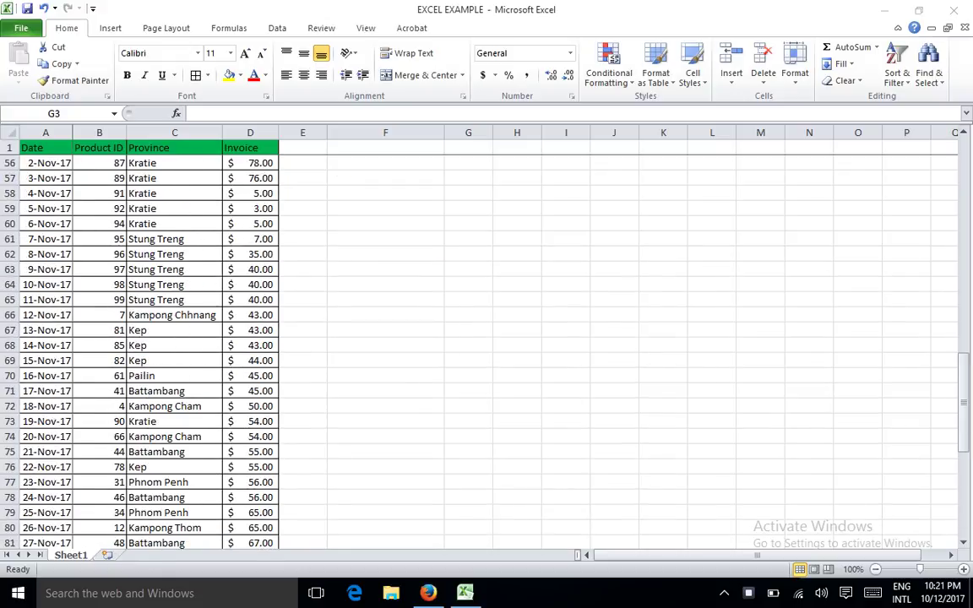
scroll(473, 337, "down", 15)
scroll(473, 338, "up", 5)
scroll(473, 337, "down", 2)
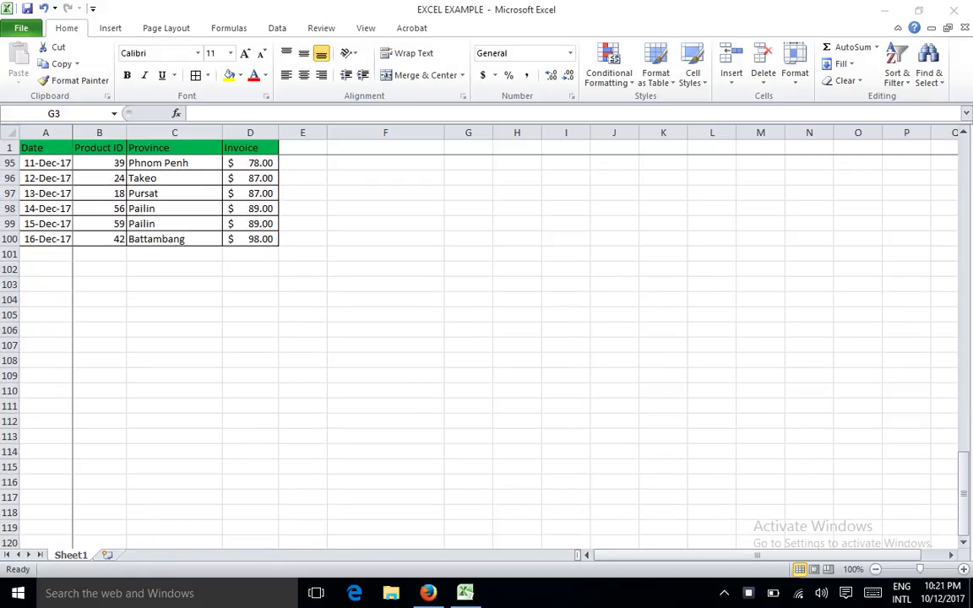
left_click(250, 255)
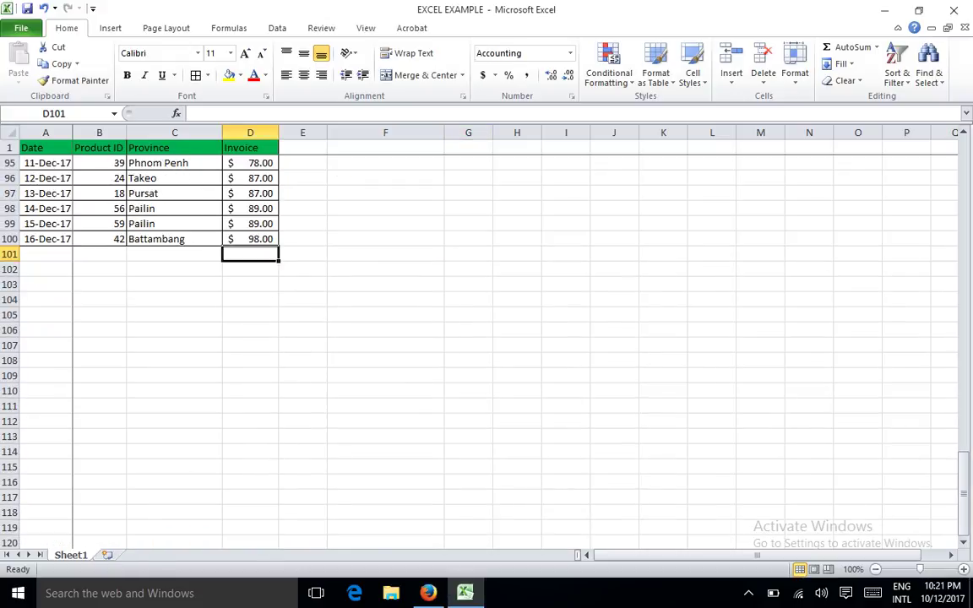
AutoSum the Invoice column into D101, giving $3,921.00.
key("alt+equal")
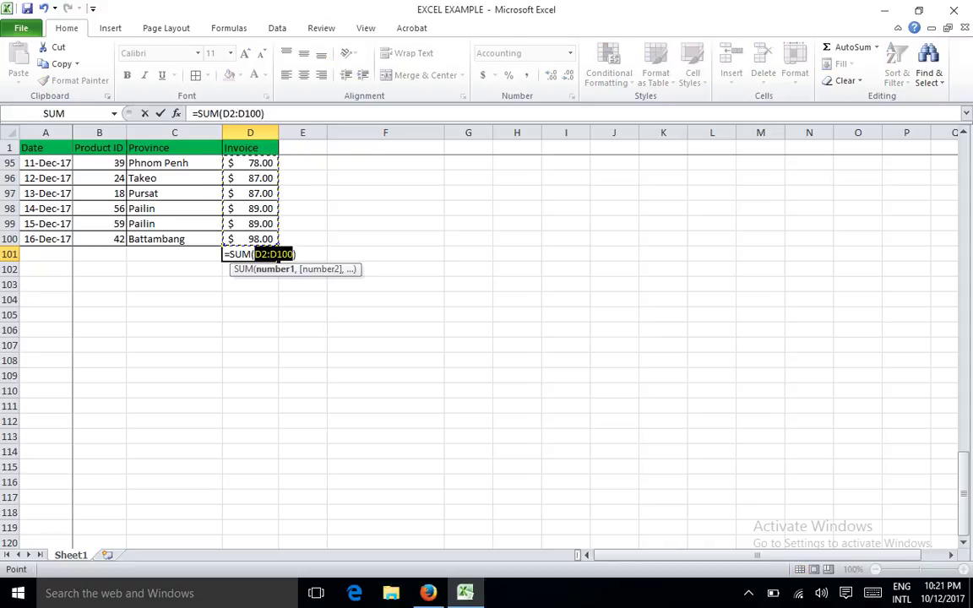
key("Return")
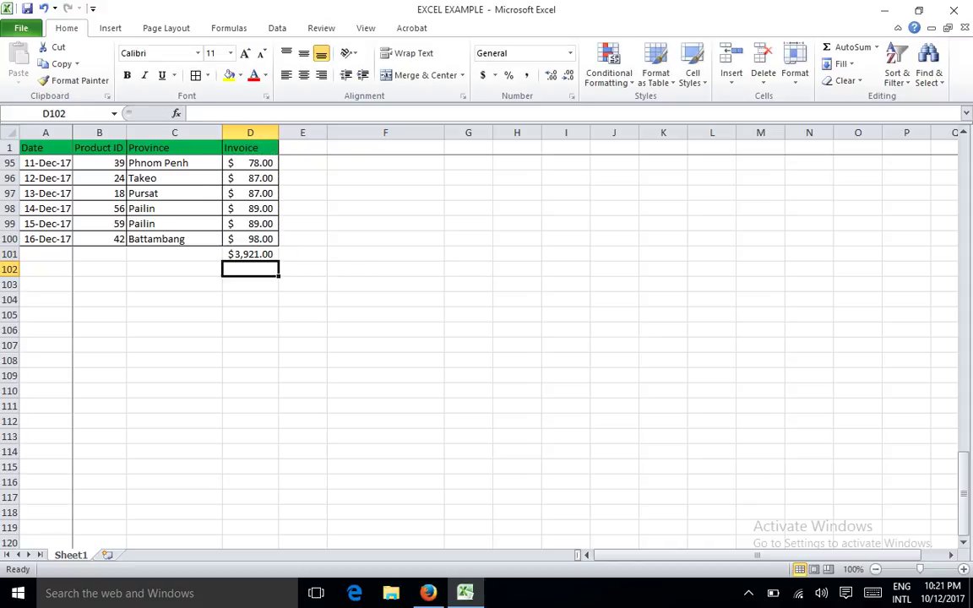
scroll(473, 338, "up", 3)
scroll(473, 338, "up", 14)
scroll(473, 338, "up", 15)
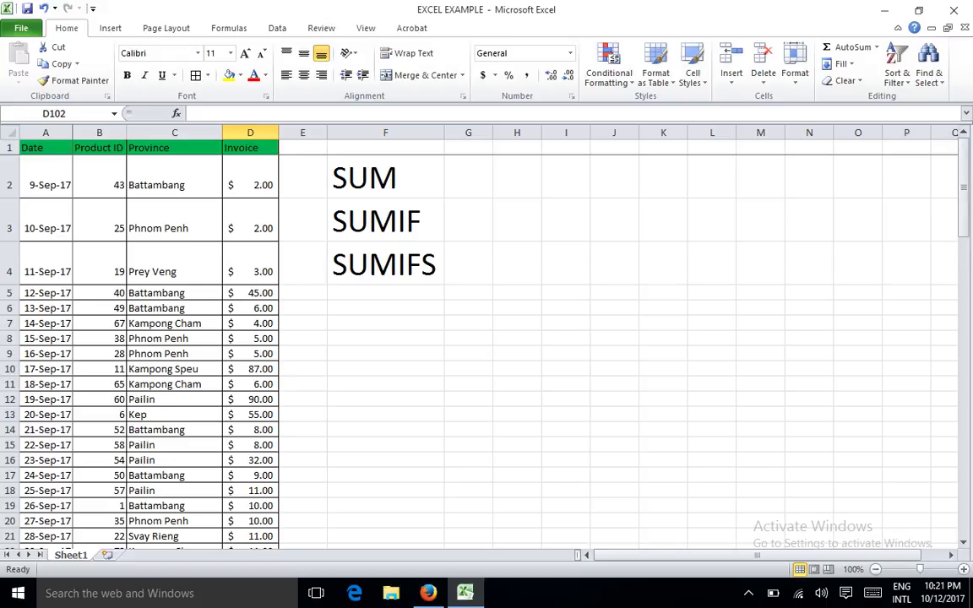
Enter =SUM(D:D) in G2 beside the SUM label, showing 7842.
left_click(468, 176)
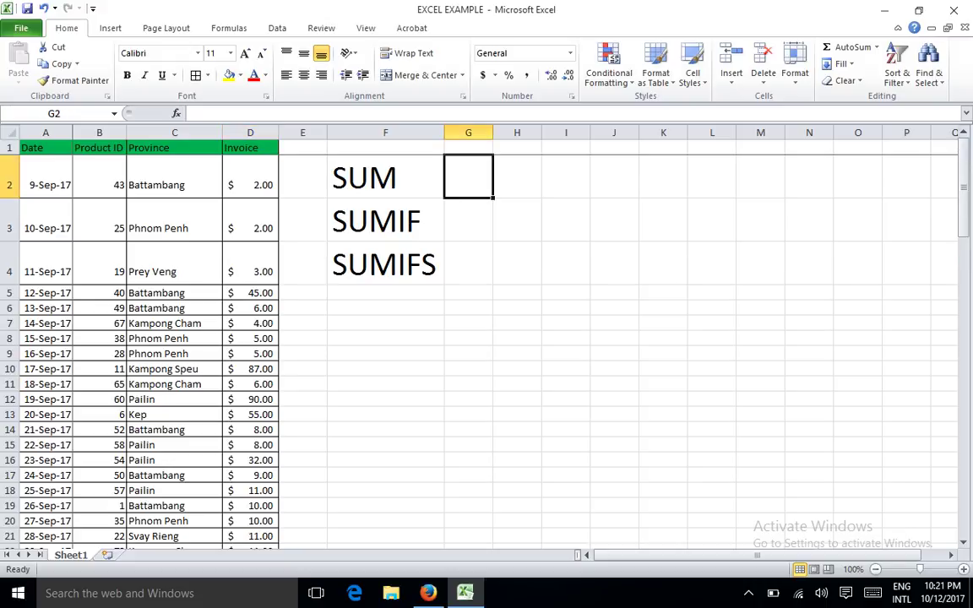
type("=")
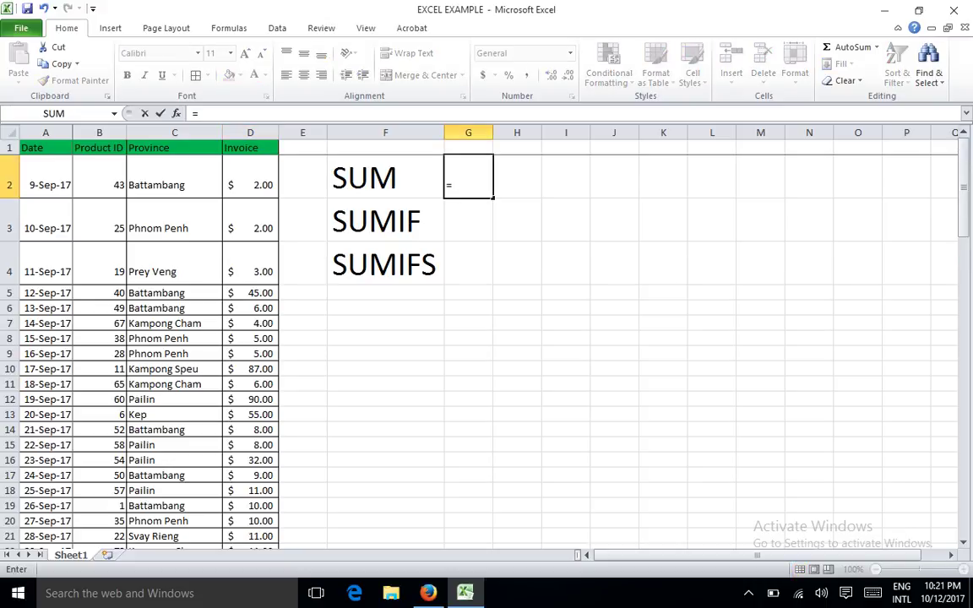
type("sum")
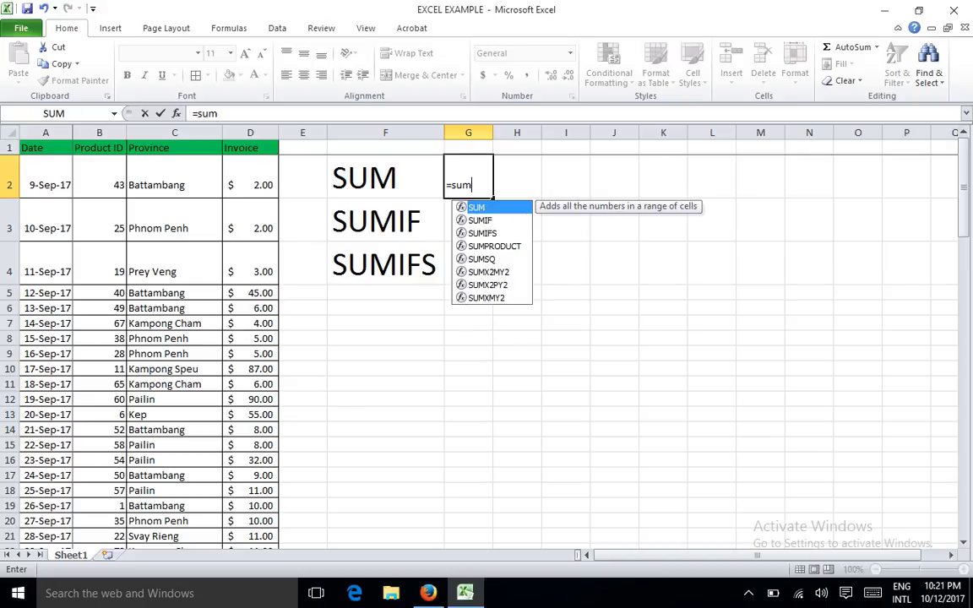
type("(")
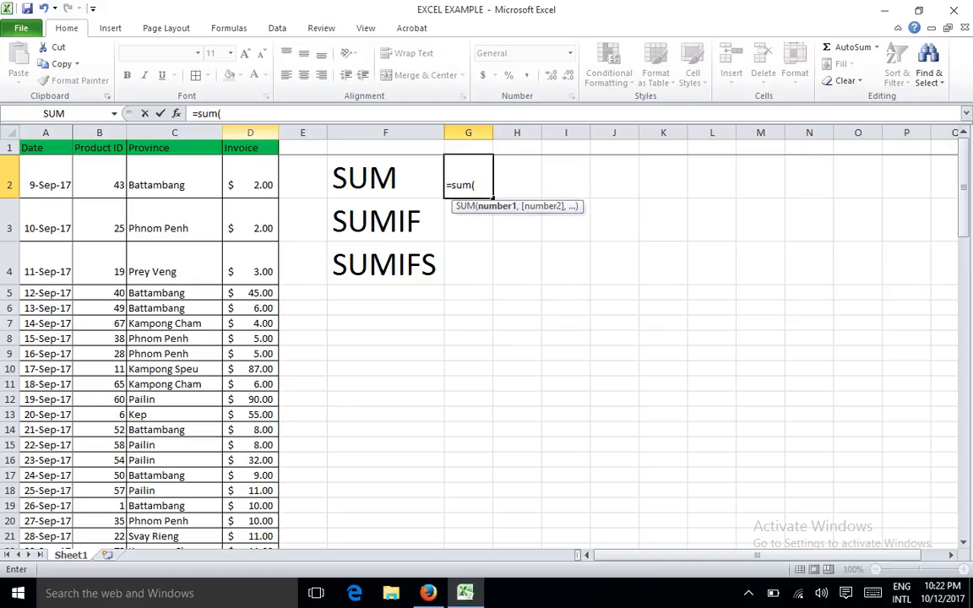
left_click(250, 133)
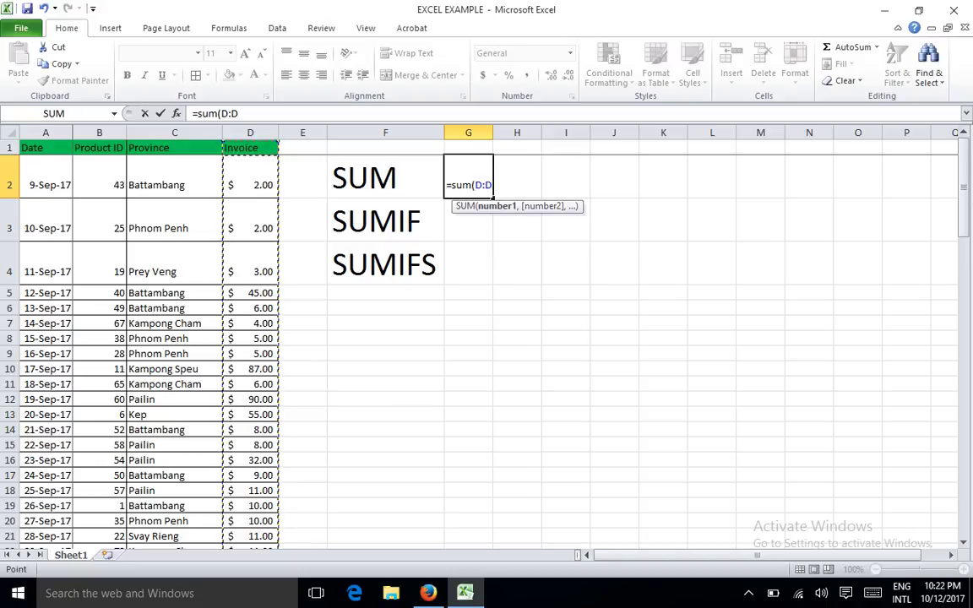
key("Return")
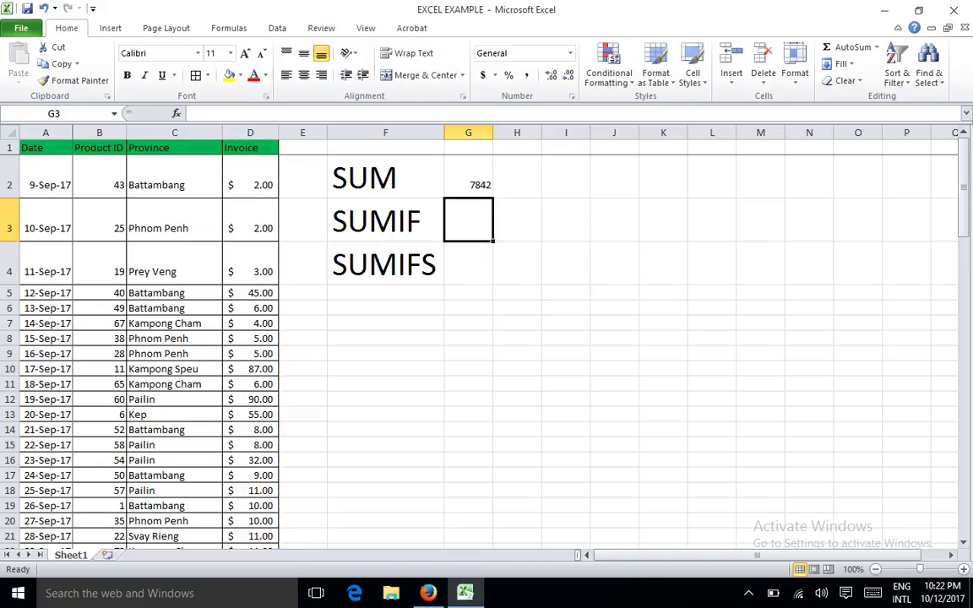
left_click(468, 177)
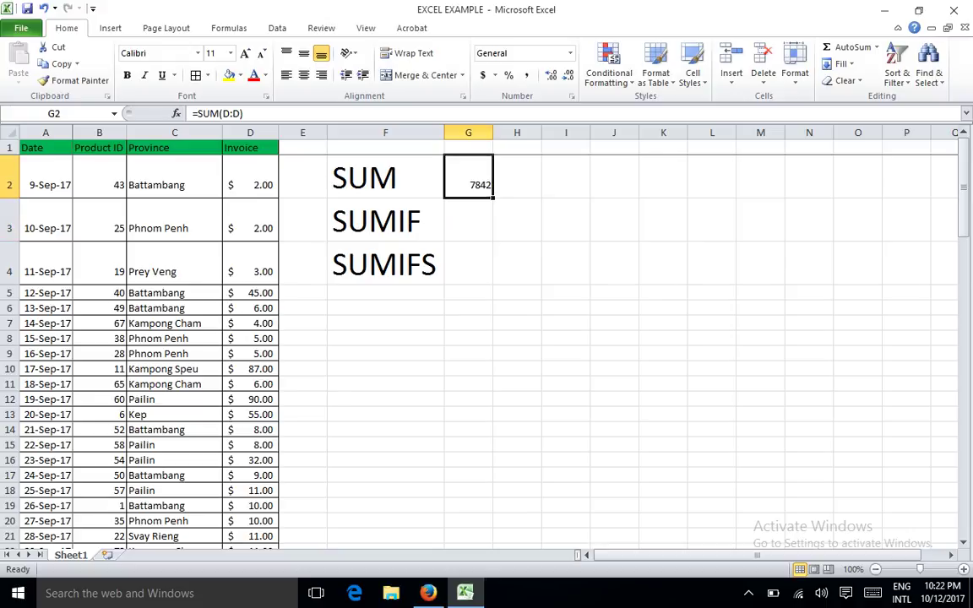
Delete the extra invoice total from D101.
scroll(468, 337, "down", 17)
scroll(468, 338, "down", 12)
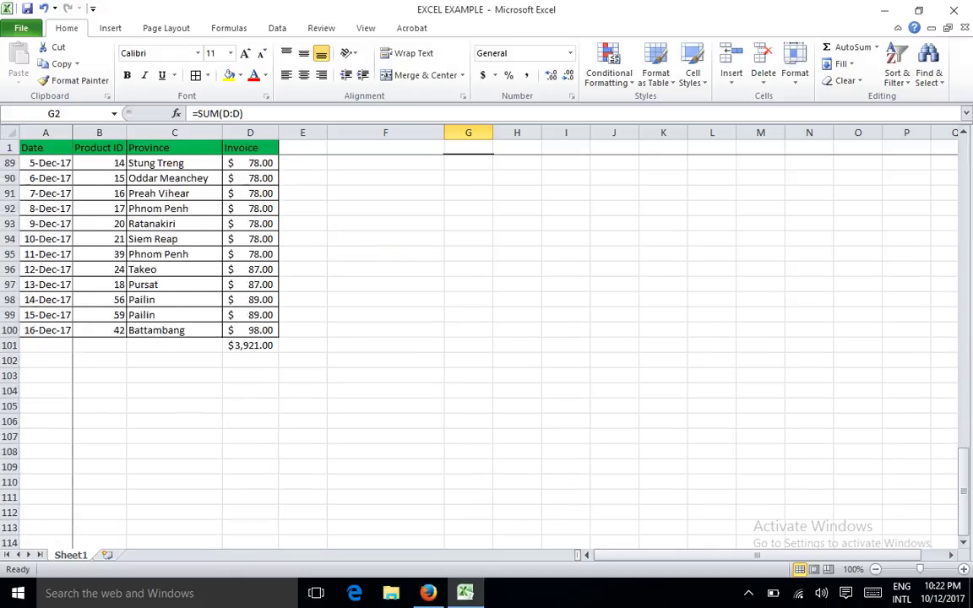
left_click(250, 346)
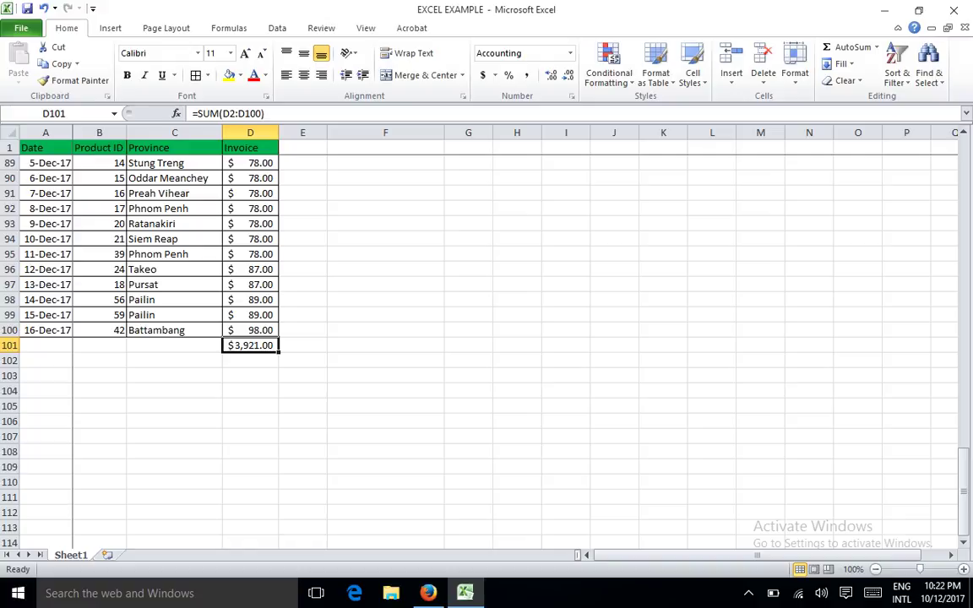
key("Delete")
Confirm G2 now shows 3921 and begin a =sumif( formula in G3.
scroll(468, 338, "up", 11)
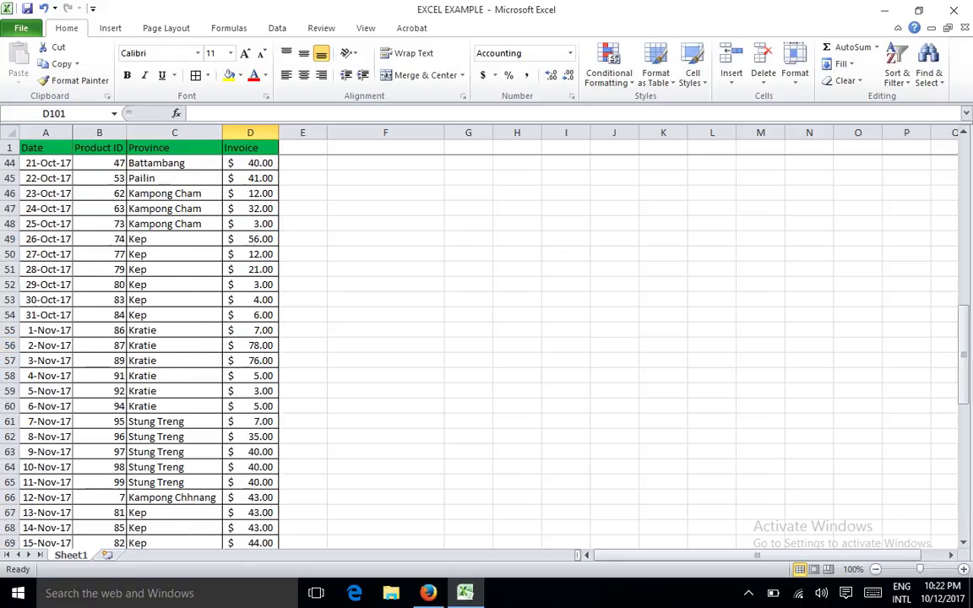
scroll(467, 337, "up", 18)
left_click(468, 178)
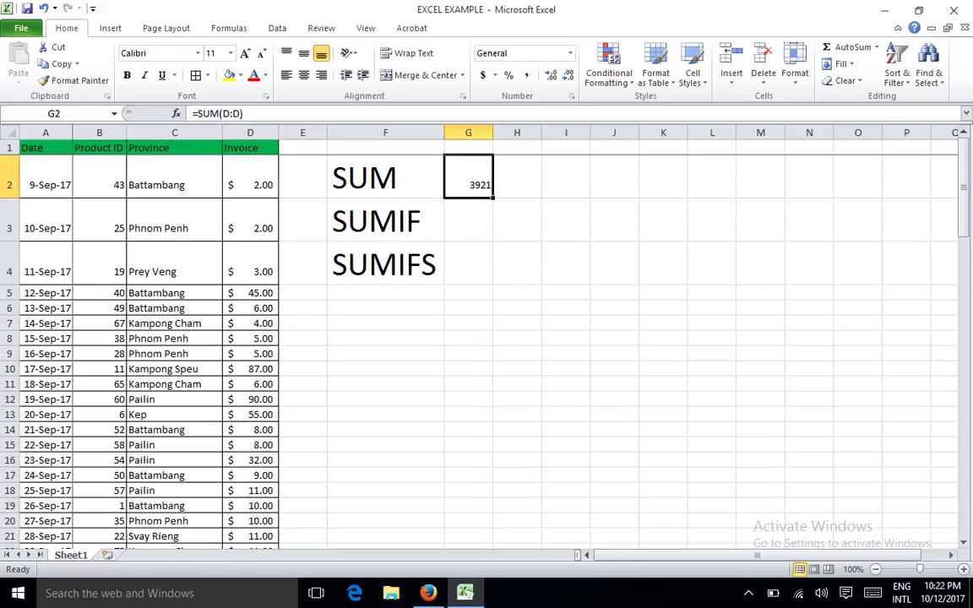
left_click(468, 220)
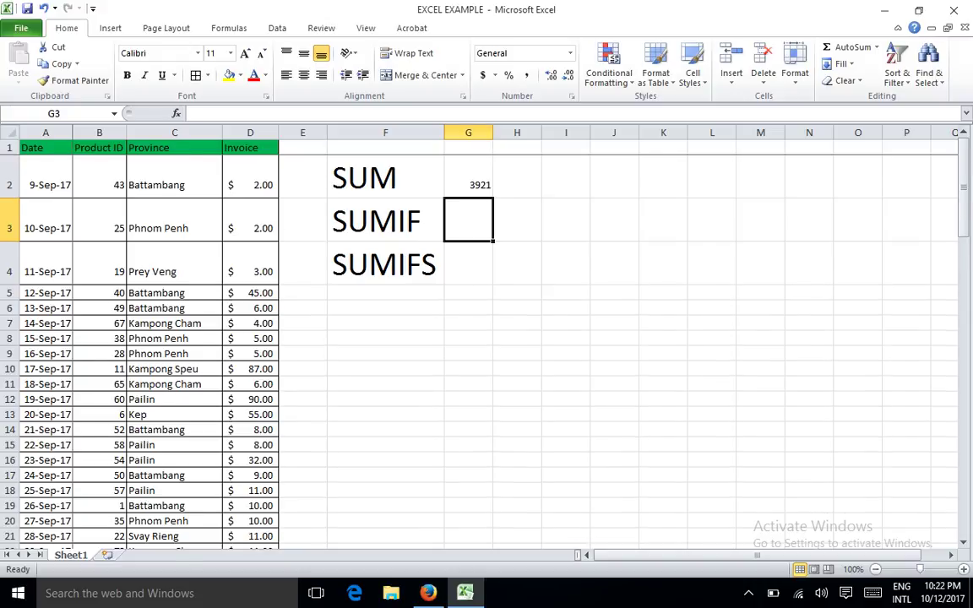
type("=")
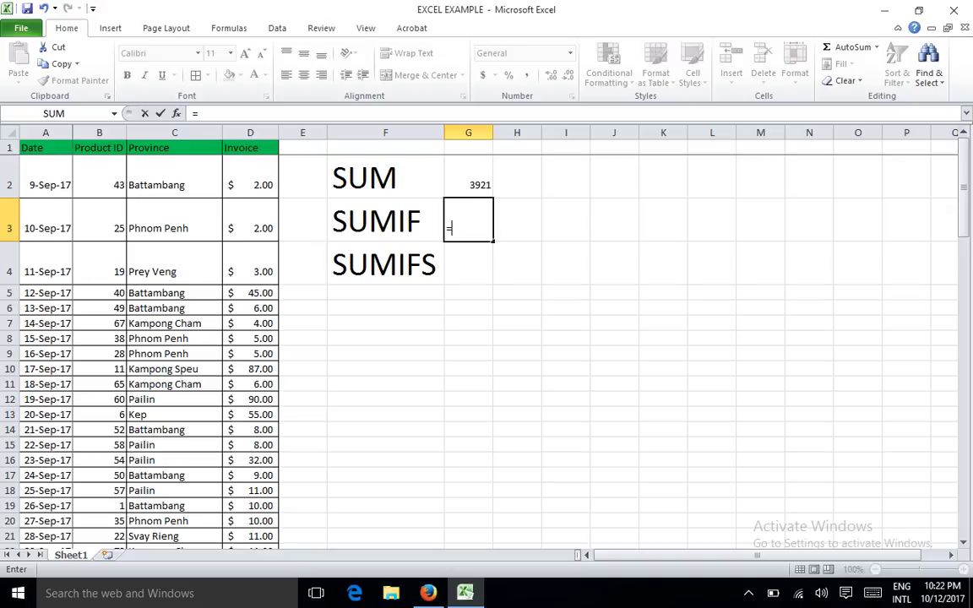
type("sum")
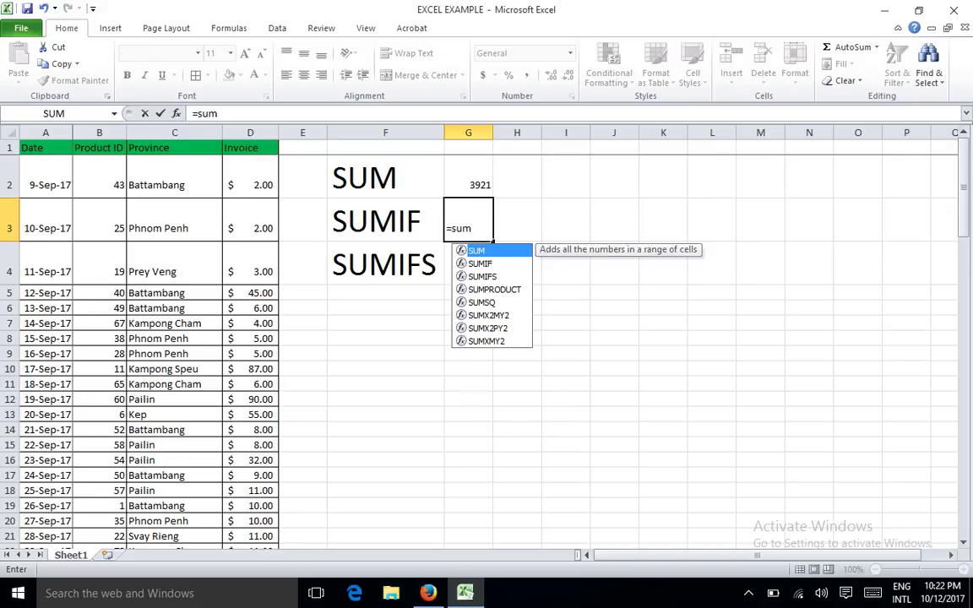
type("if(")
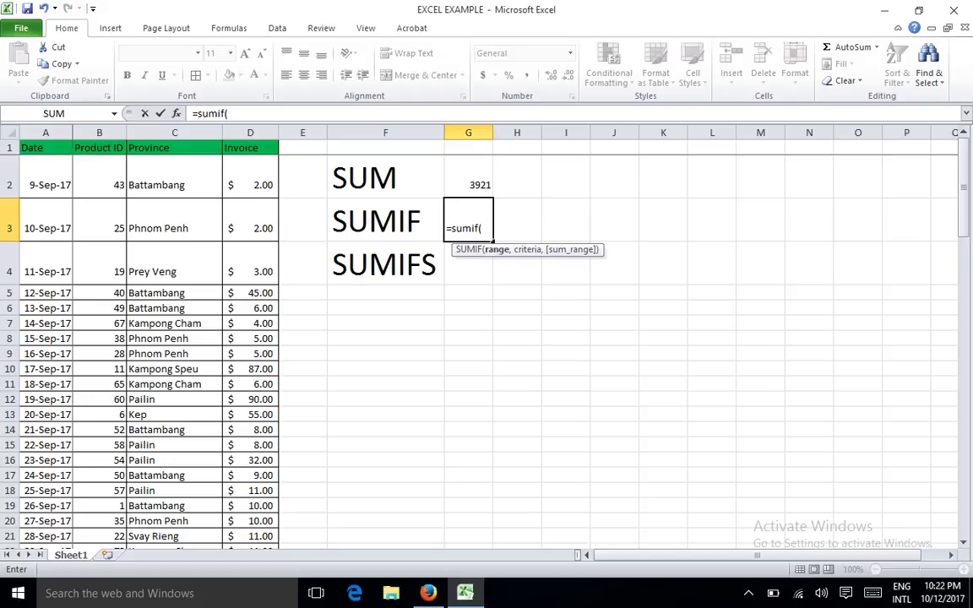
Try column D as the first SUMIF argument, then remove it again.
left_click(250, 133)
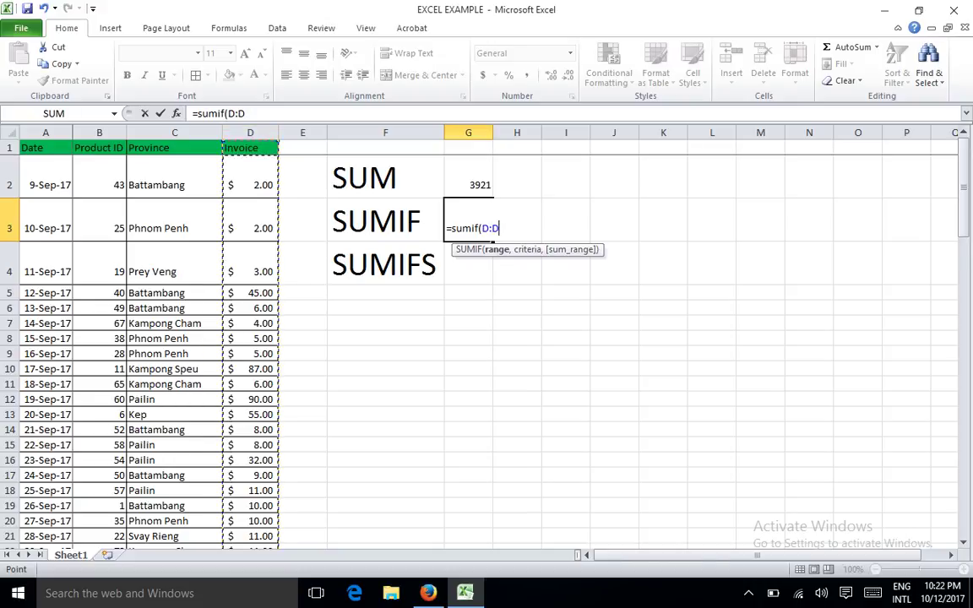
type(",")
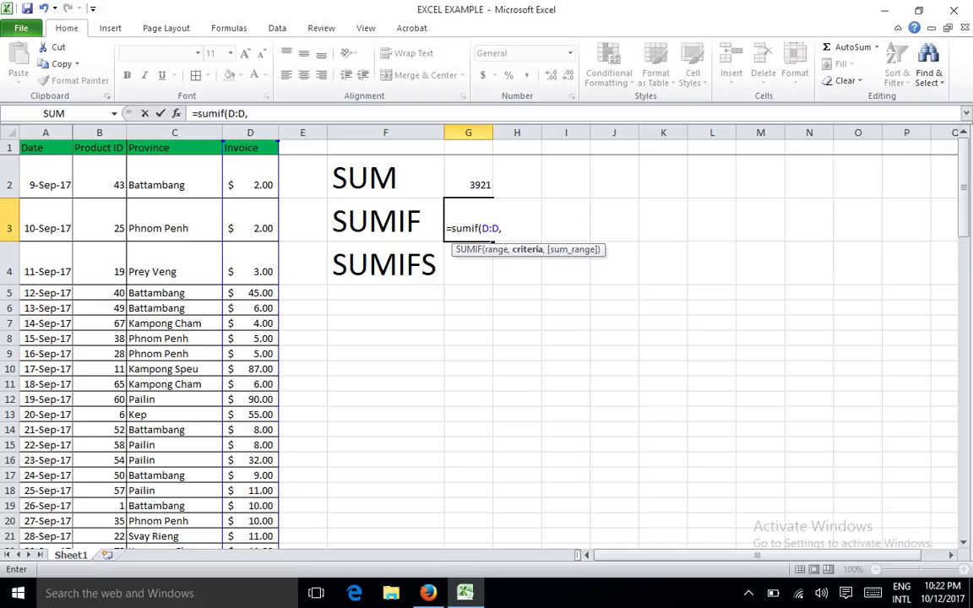
key("BackSpace")
key("BackSpace")
key("BackSpace")
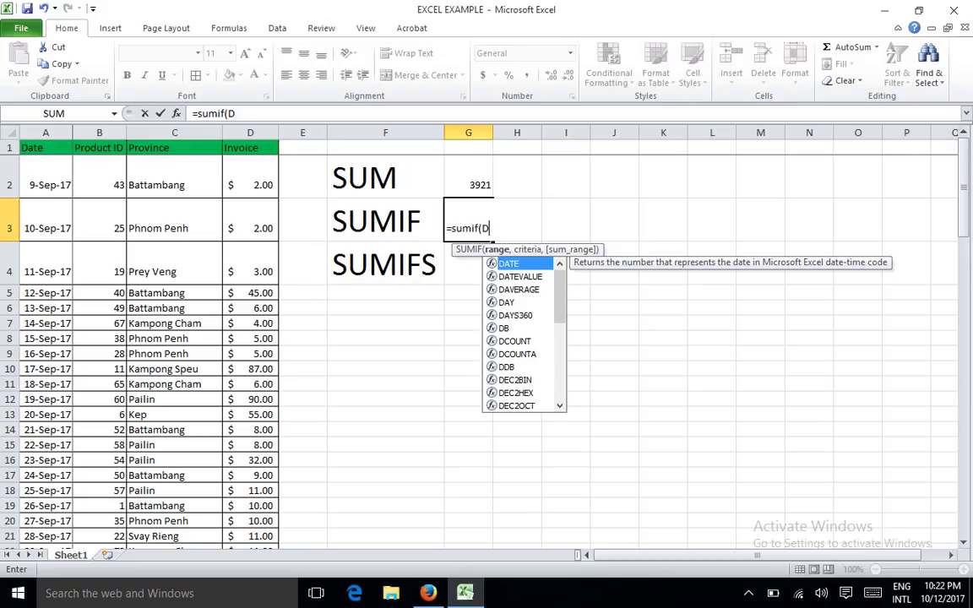
key("BackSpace")
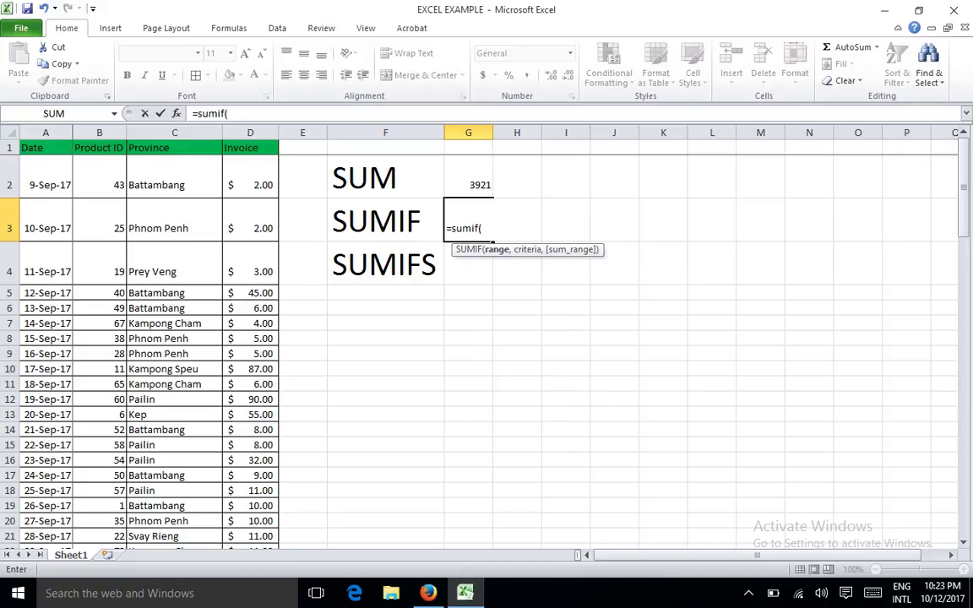
Use the Province column C as the SUMIF criteria range.
left_click(174, 132)
scroll(478, 347, "down", 3)
scroll(478, 347, "down", 14)
scroll(478, 346, "down", 16)
scroll(148, 350, "up", 7)
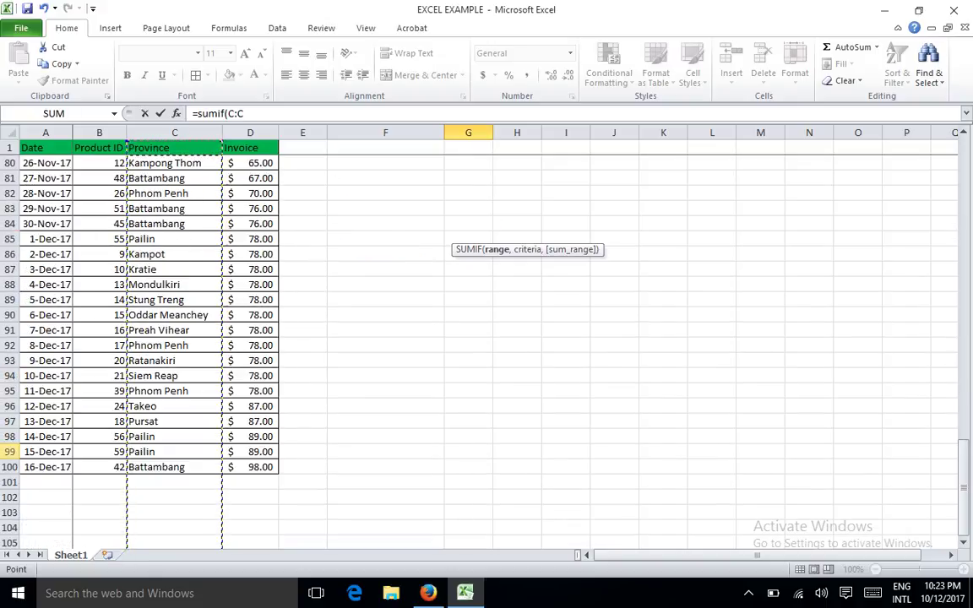
scroll(149, 350, "up", 13)
scroll(148, 351, "up", 14)
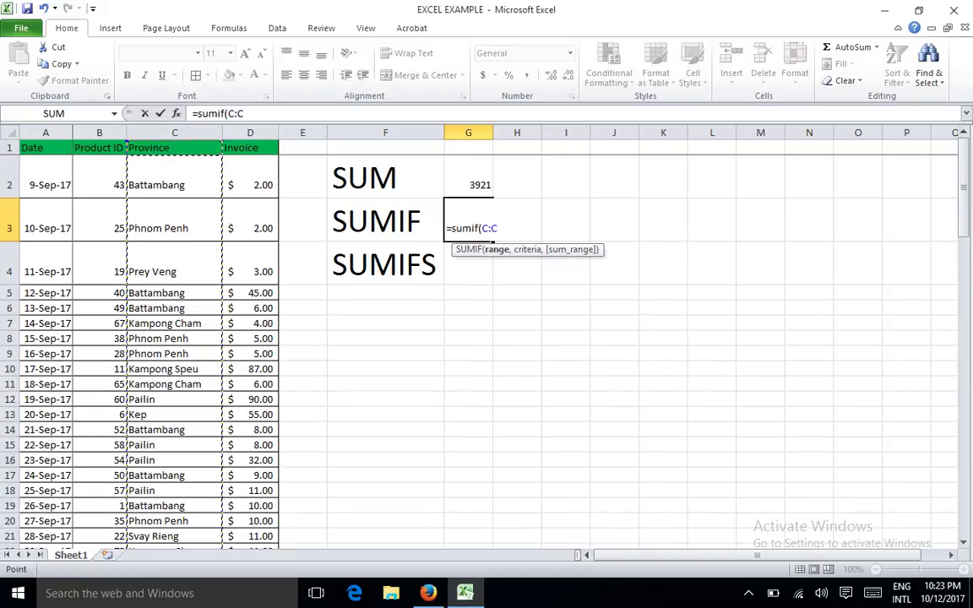
type(",")
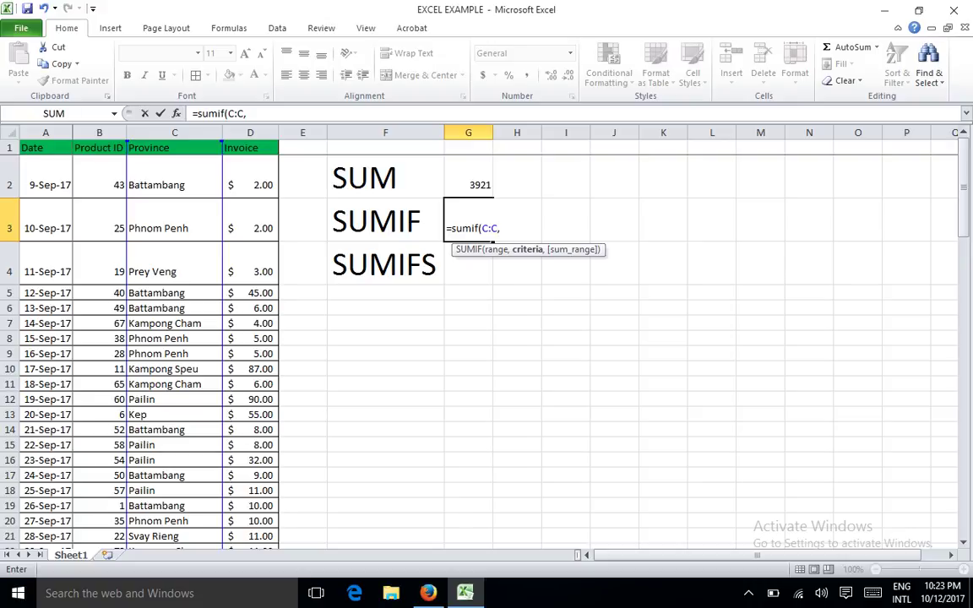
Complete =SUMIF(C:C,"Phnom Penh",D:D) in G3, returning 582.
type("\",")
key("BackSpace")
type("Ph")
type("nom Penh,")
key("BackSpace")
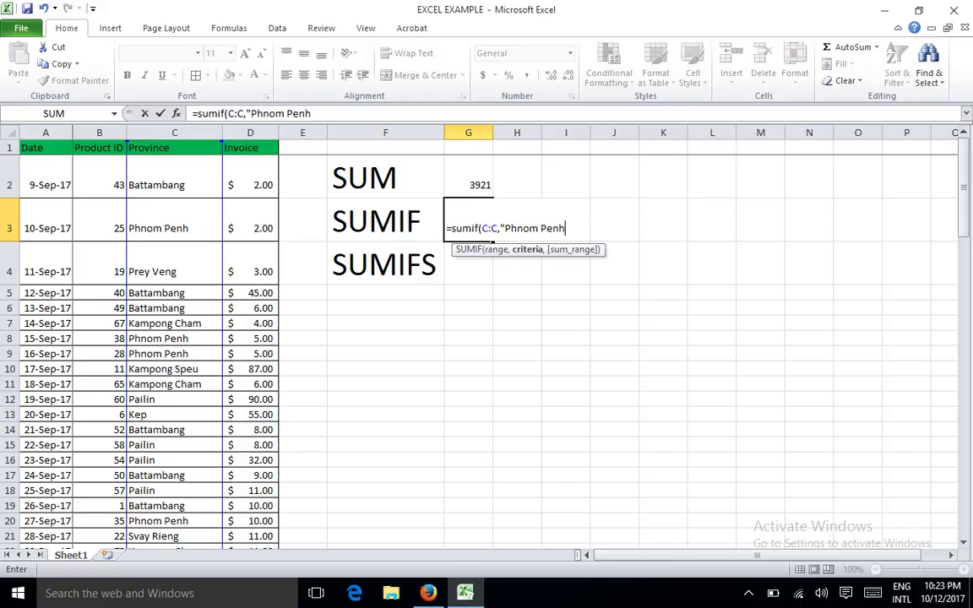
type("\",")
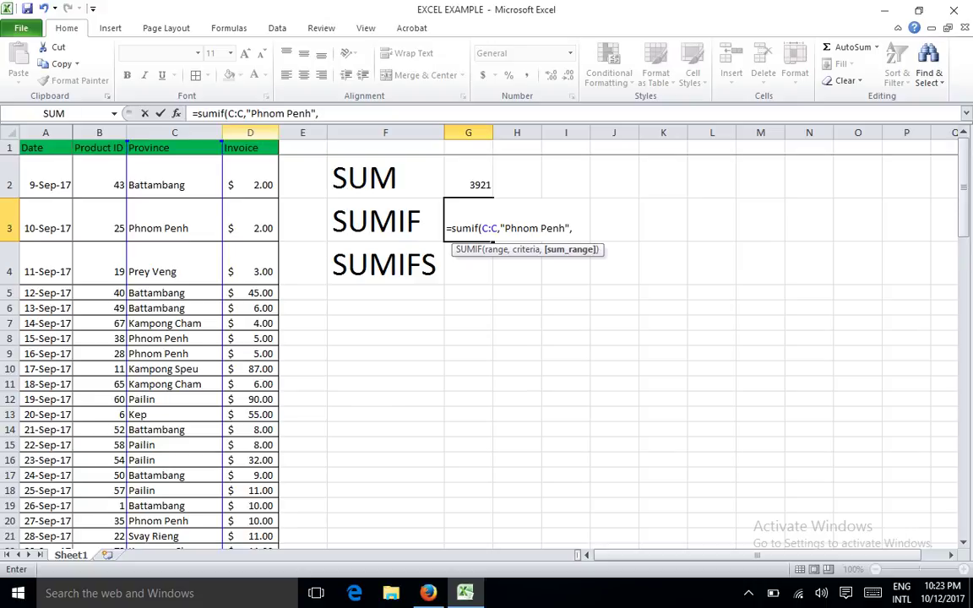
left_click(250, 133)
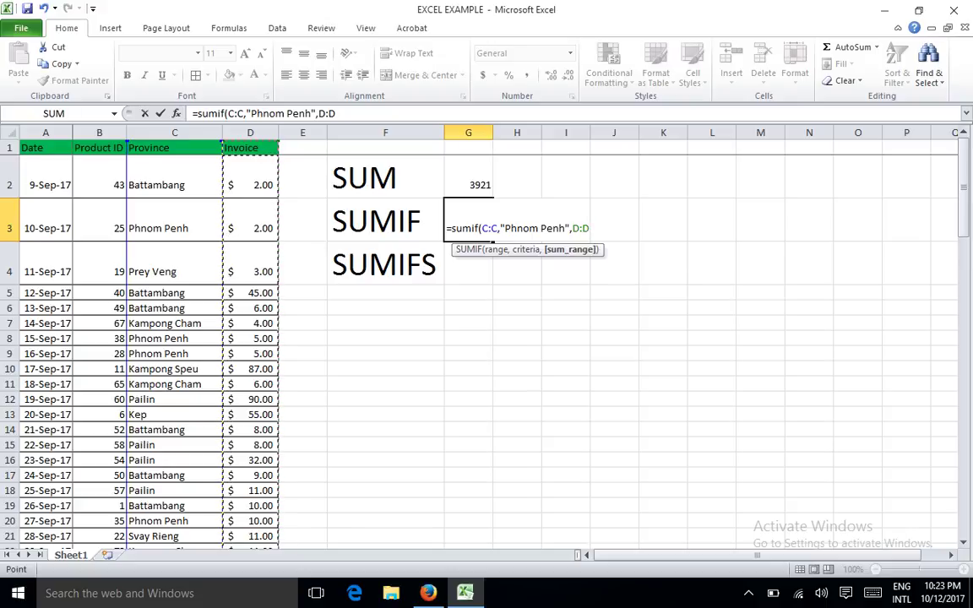
type(")")
key("Return")
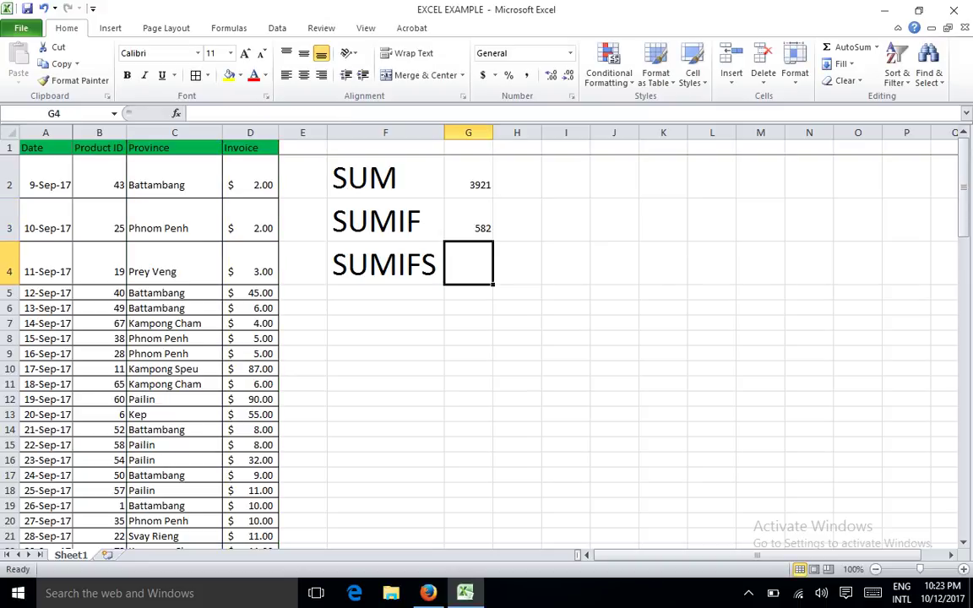
left_click(174, 148)
Turn on filtering and show only Phnom Penh in the Province column.
left_click(277, 27)
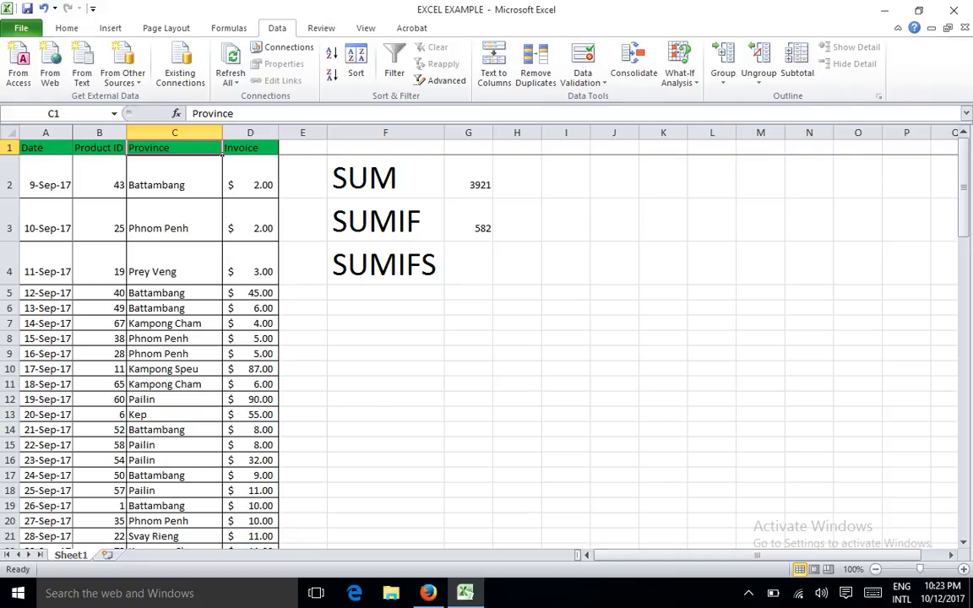
left_click(394, 63)
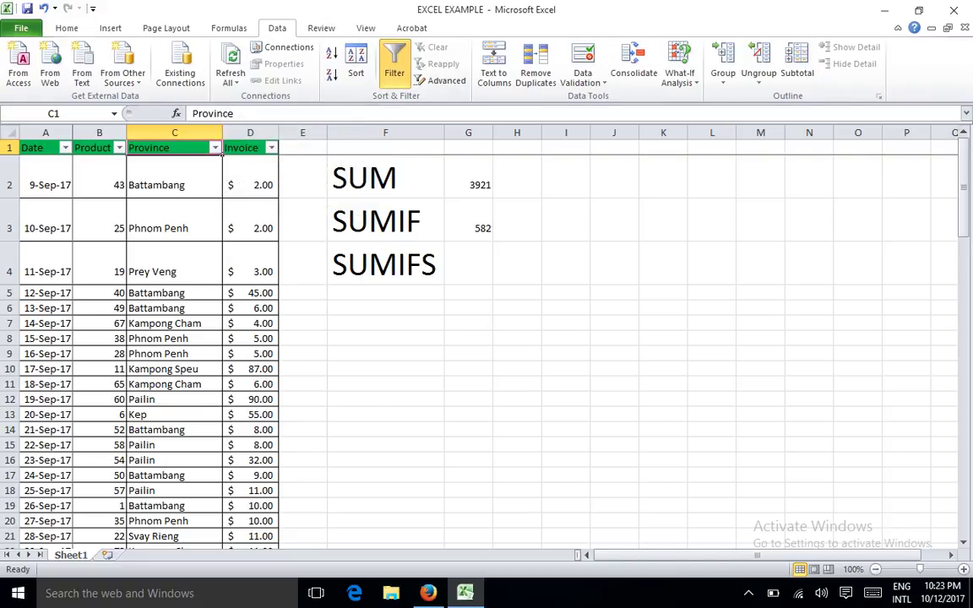
left_click(215, 148)
left_click(63, 287)
scroll(127, 342, "down", 2)
scroll(127, 342, "down", 3)
scroll(127, 342, "up", 2)
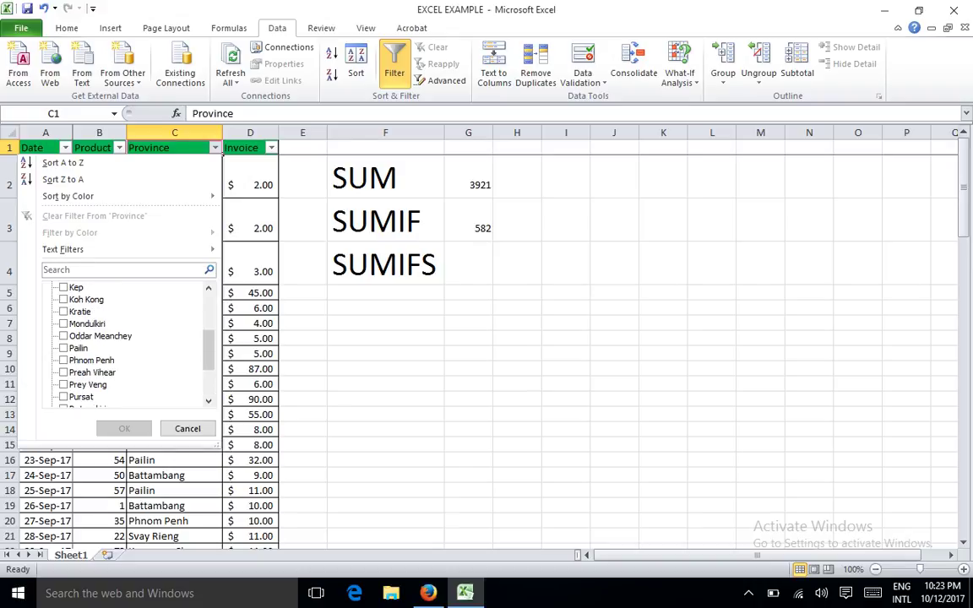
scroll(126, 342, "down", 1)
left_click(63, 324)
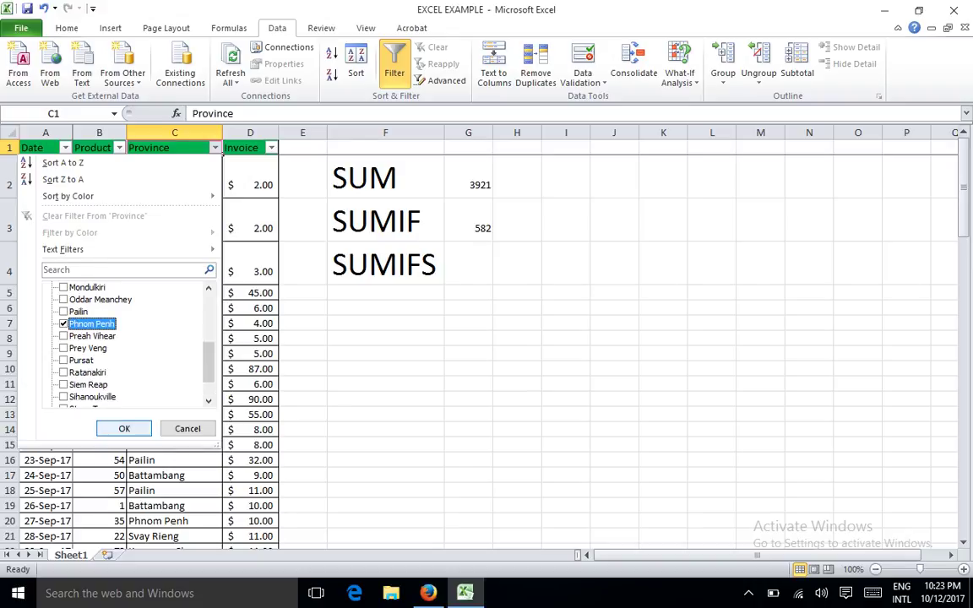
left_click(124, 428)
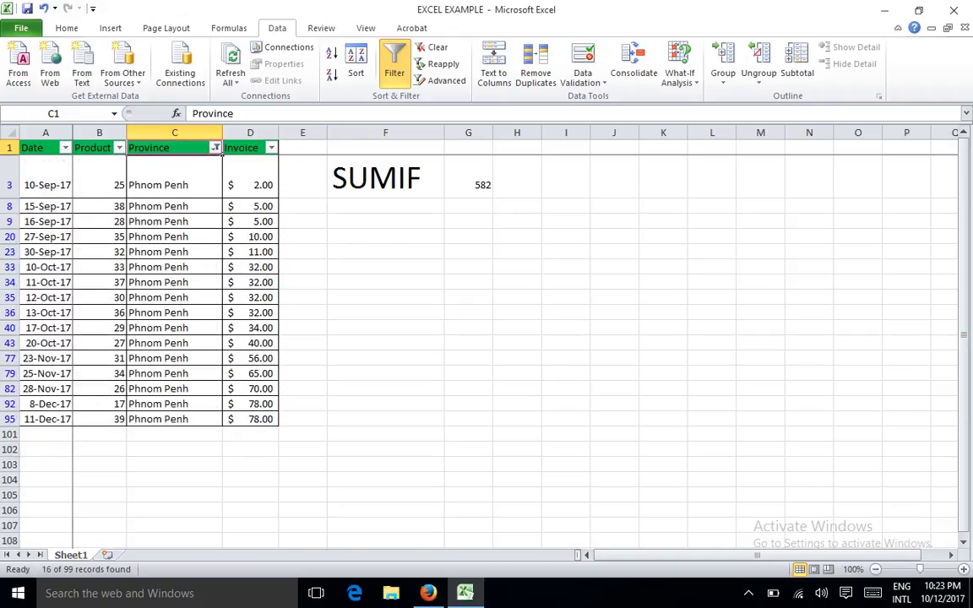
Select the filtered Invoice amounts to confirm they sum to 582, then remove the filter.
left_click(254, 184)
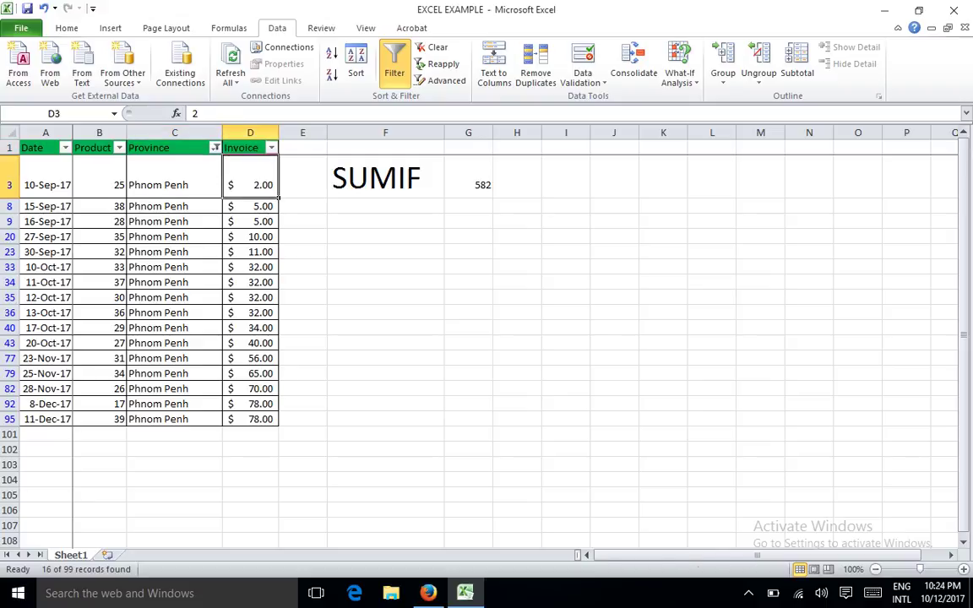
key("ctrl+shift+Down")
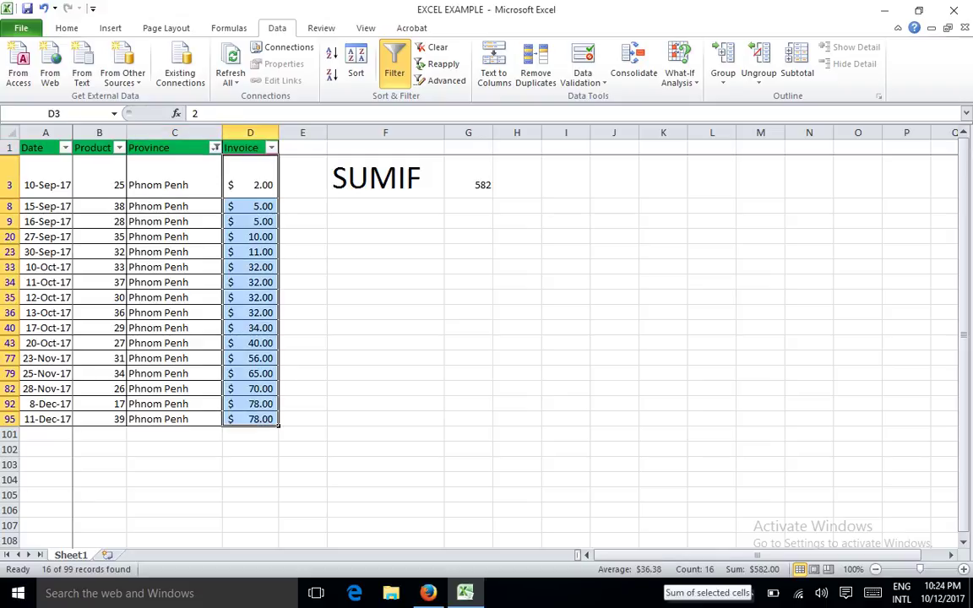
left_click(468, 177)
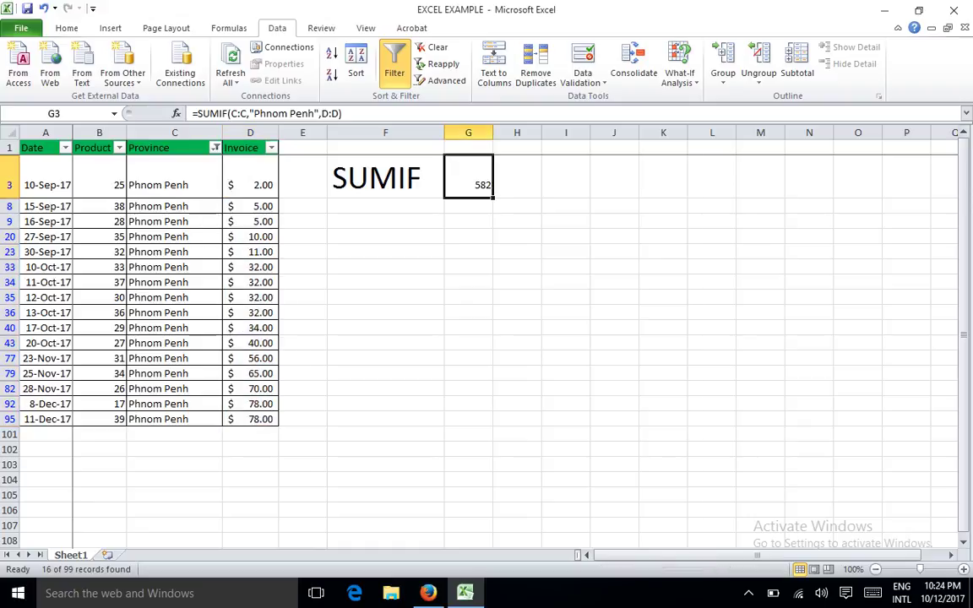
key("ctrl+shift+l")
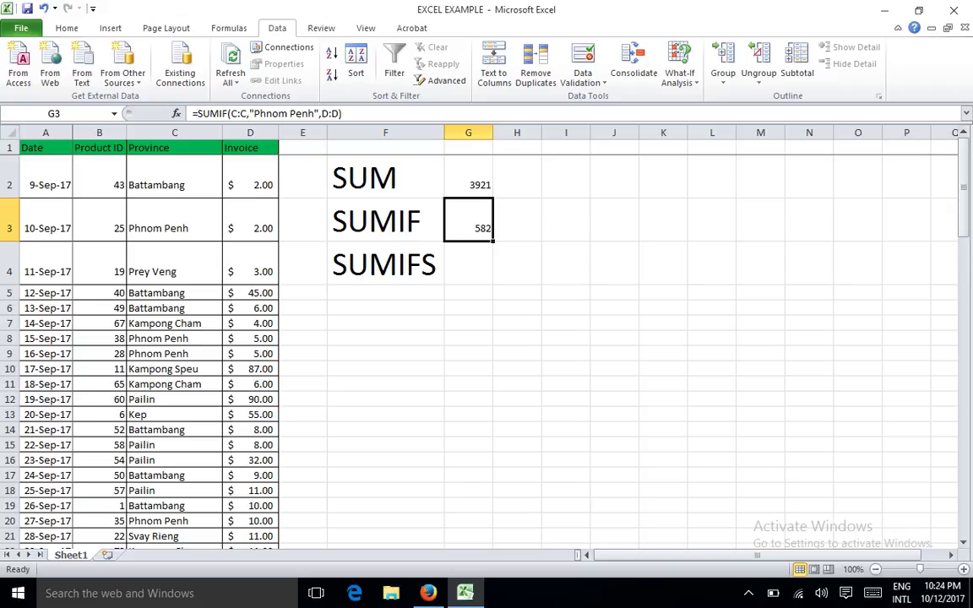
left_click(468, 263)
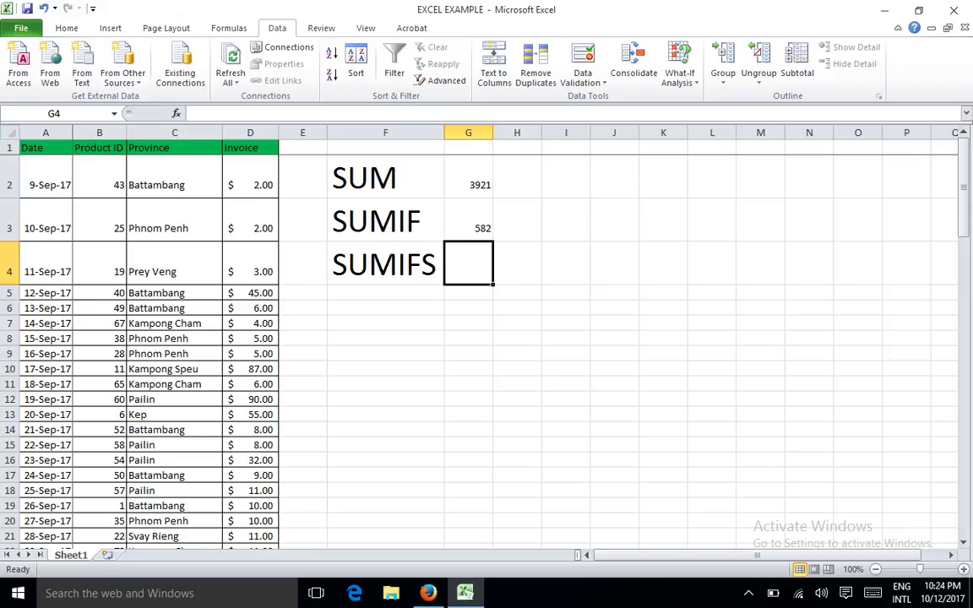
scroll(338, 338, "down", 2)
scroll(338, 338, "up", 2)
scroll(338, 337, "down", 2)
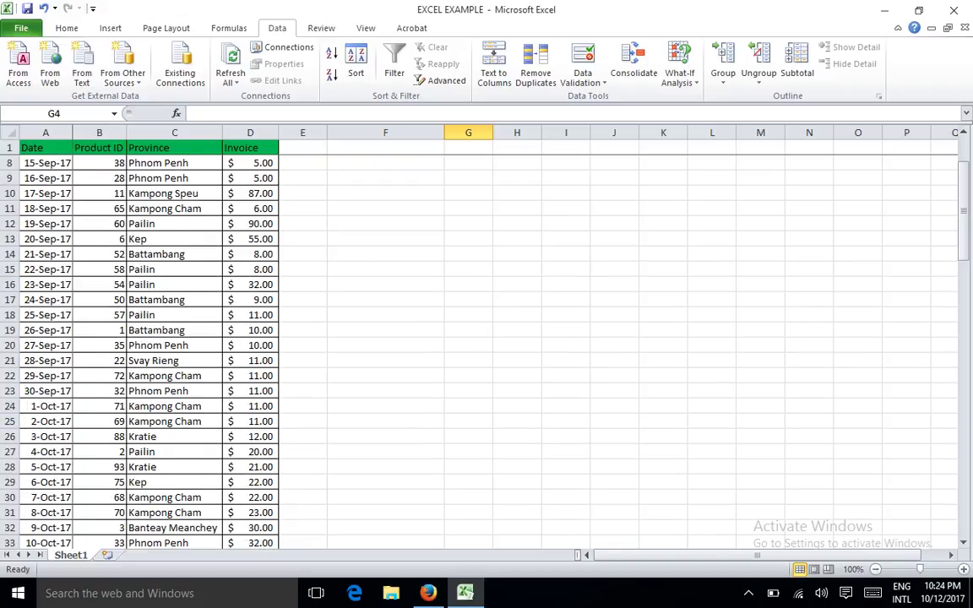
left_click(45, 238)
scroll(45, 238, "up", 2)
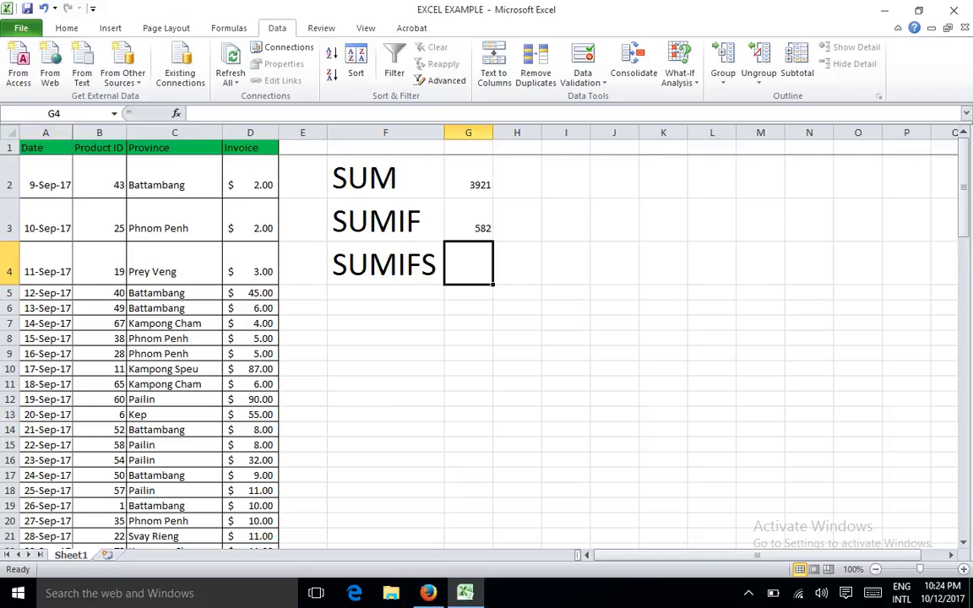
Start =SUMIFS in G4 with sum range D:D and criterion "Battambang" on column C.
type("=")
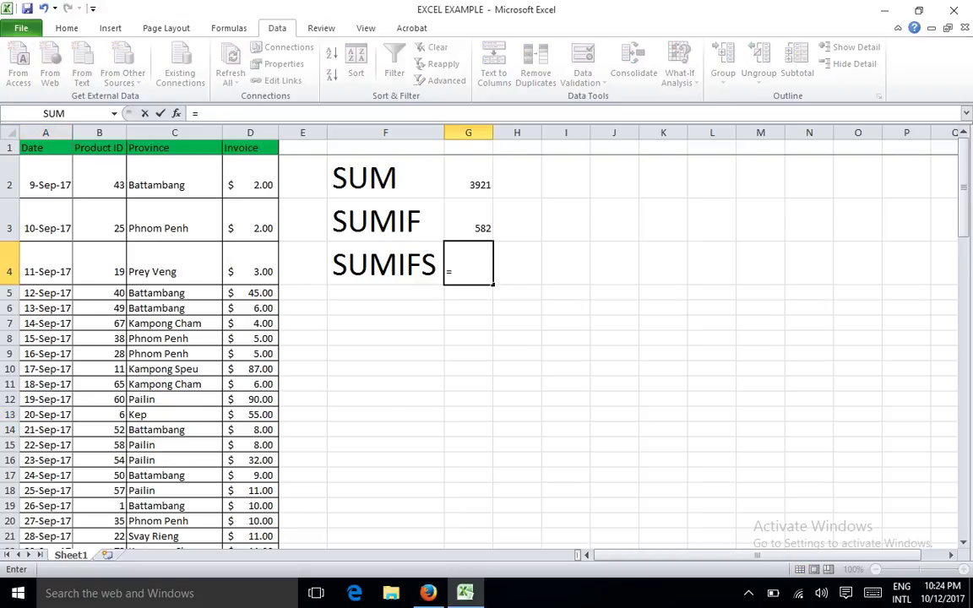
type("sum")
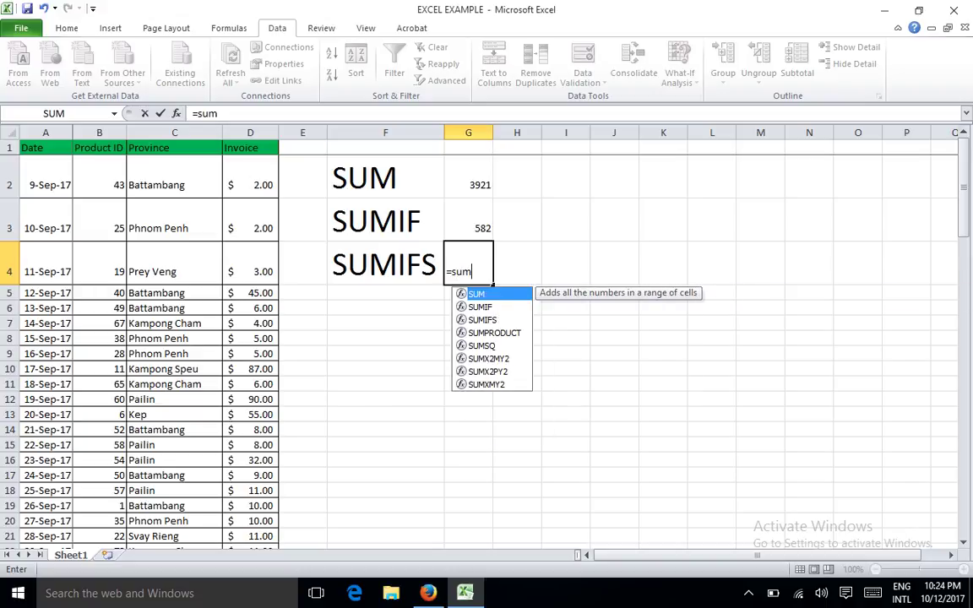
type("ifs(")
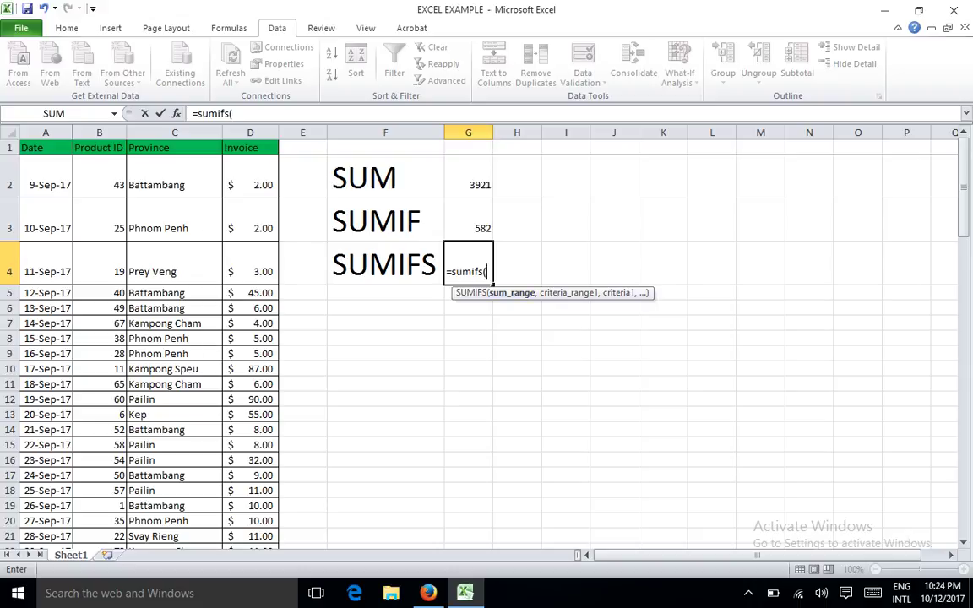
left_click(250, 132)
type(",")
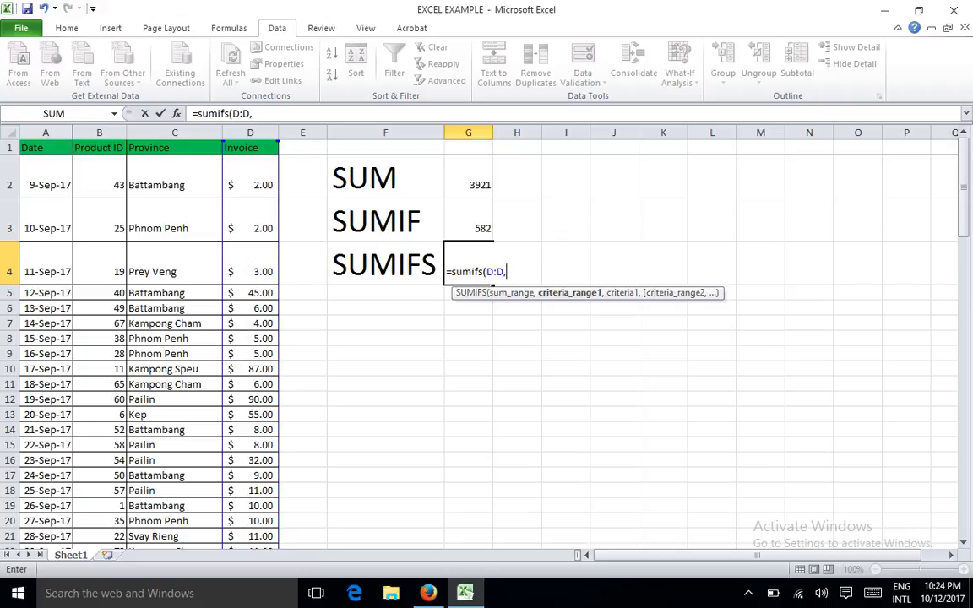
left_click(174, 133)
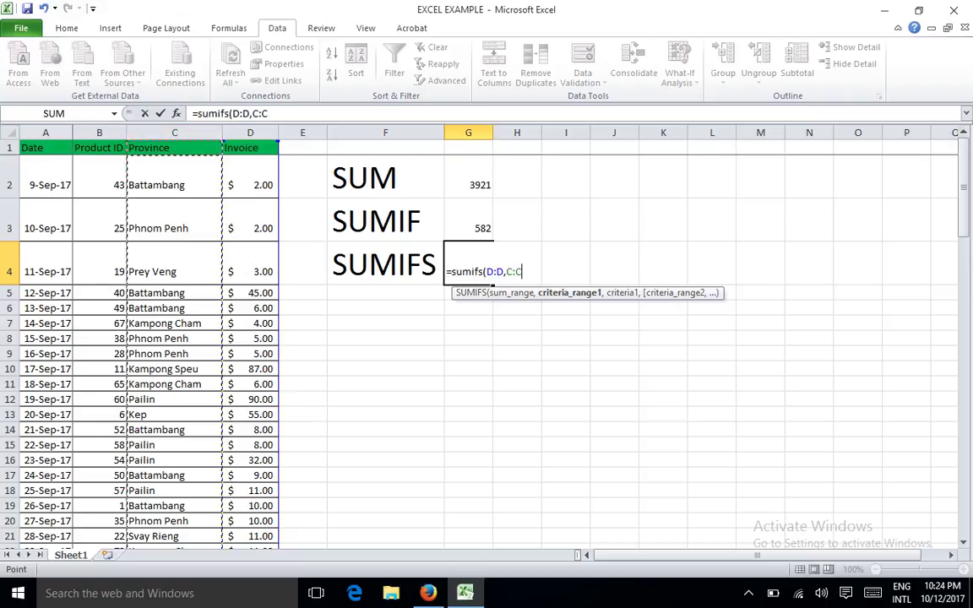
type(",")
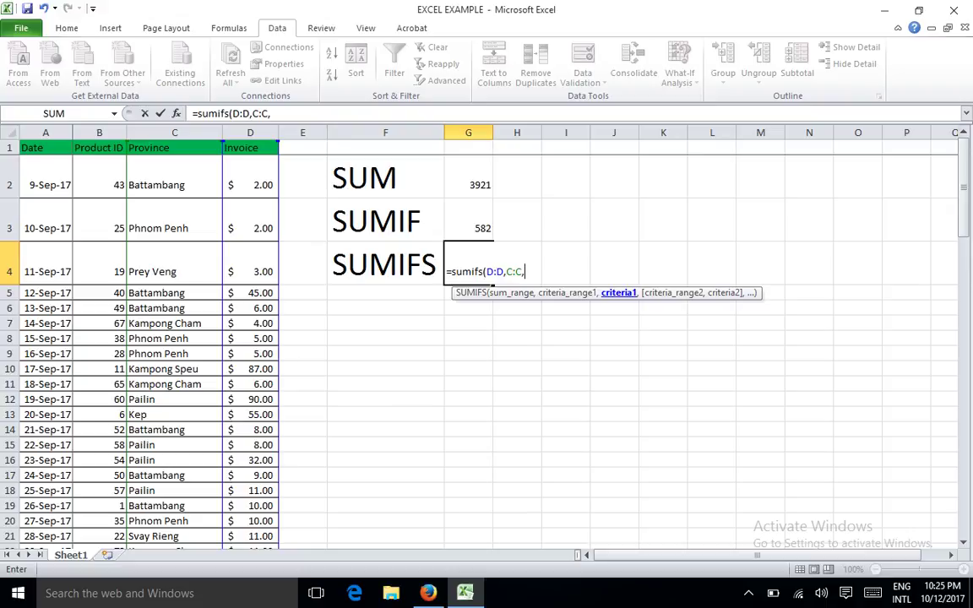
type("\"Batt")
type("am")
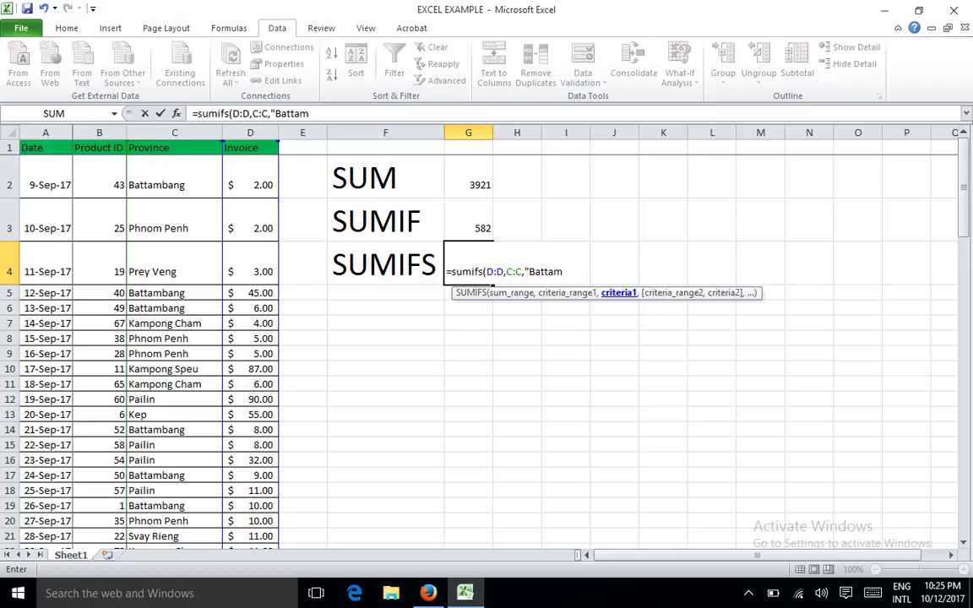
type("bang")
type("\",")
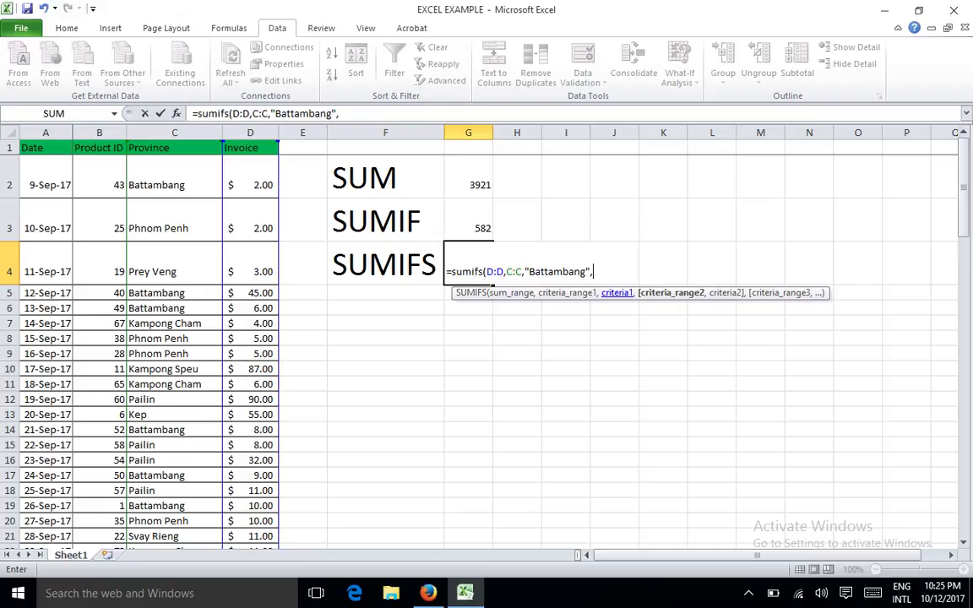
Add the date condition ">="&A13 on column A and close the SUMIFS formula.
left_click(46, 133)
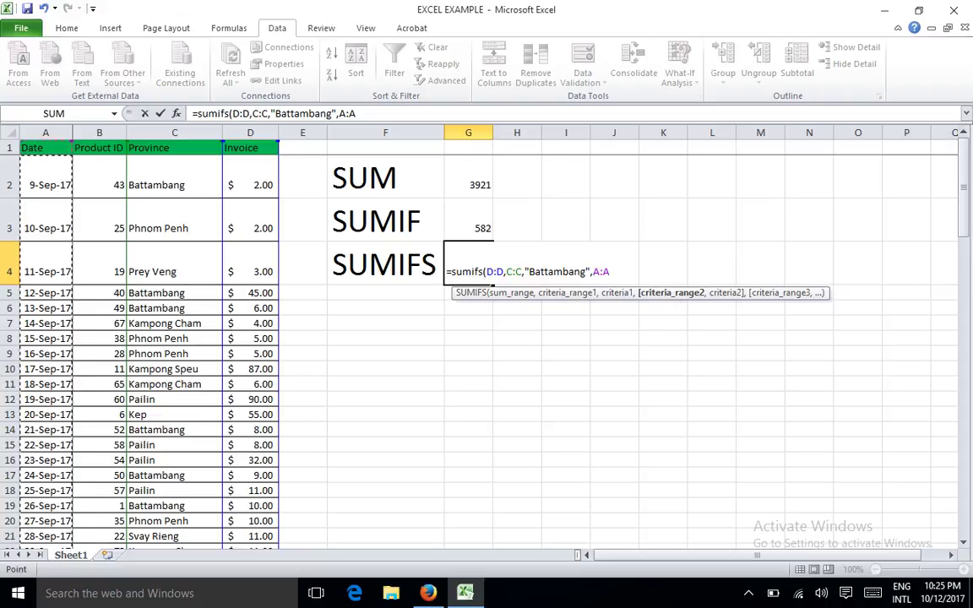
type(",")
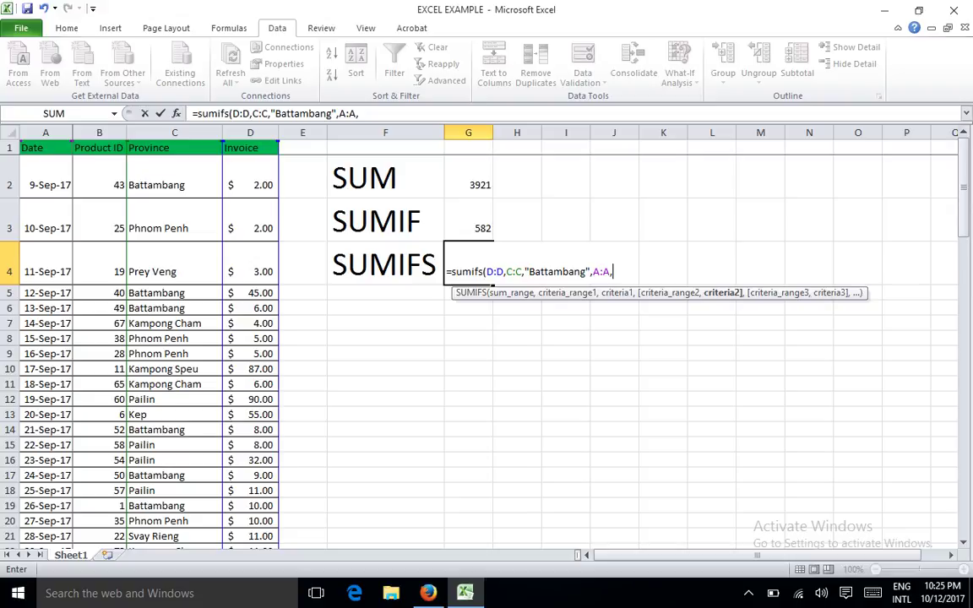
type("\">")
type("=")
type("&")
type("A13")
left_click(46, 414)
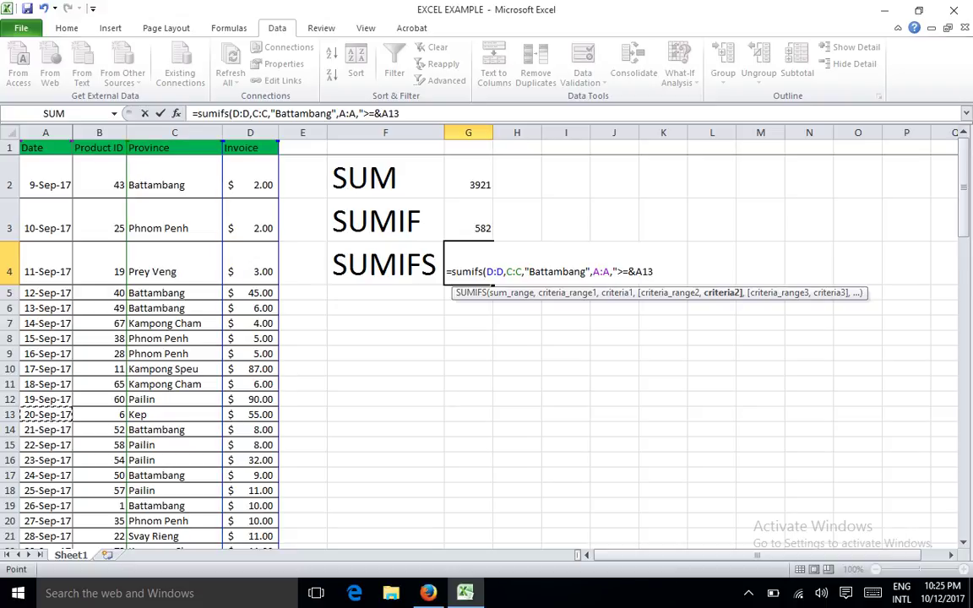
type(")")
Accept Excel's suggested correction and reopen G4's SUMIFS formula for editing.
key("Return")
key("Return")
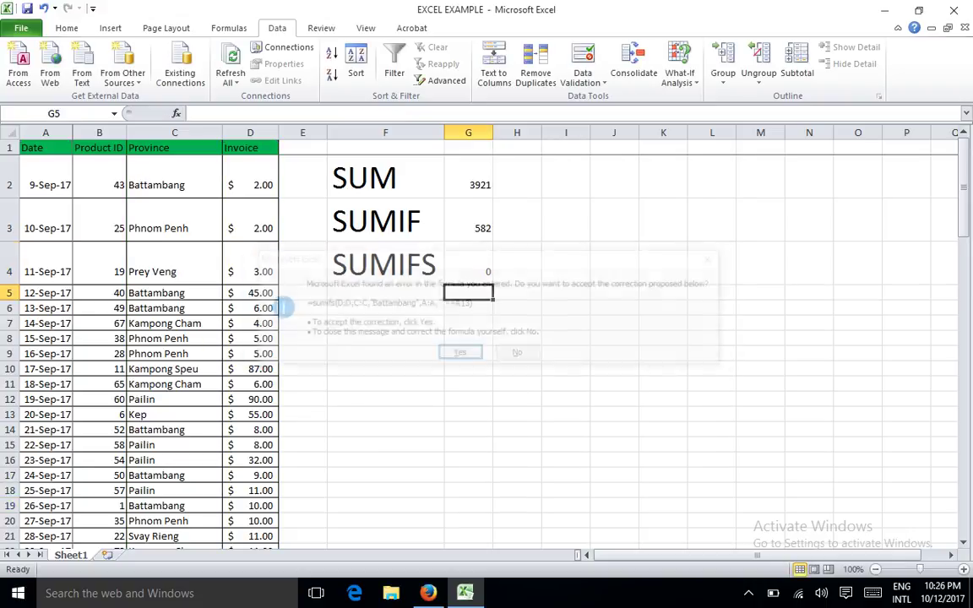
left_click(468, 264)
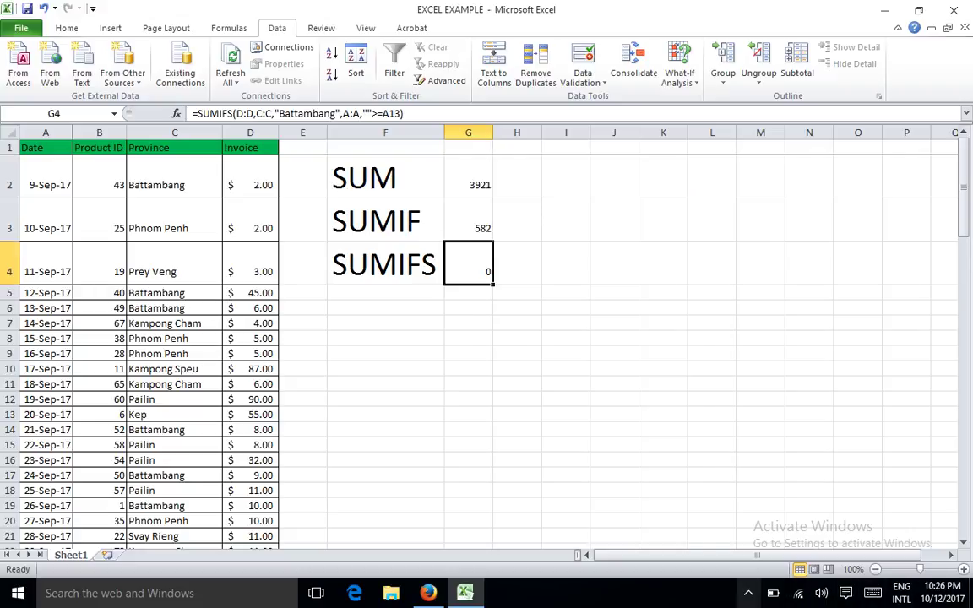
left_click(749, 592)
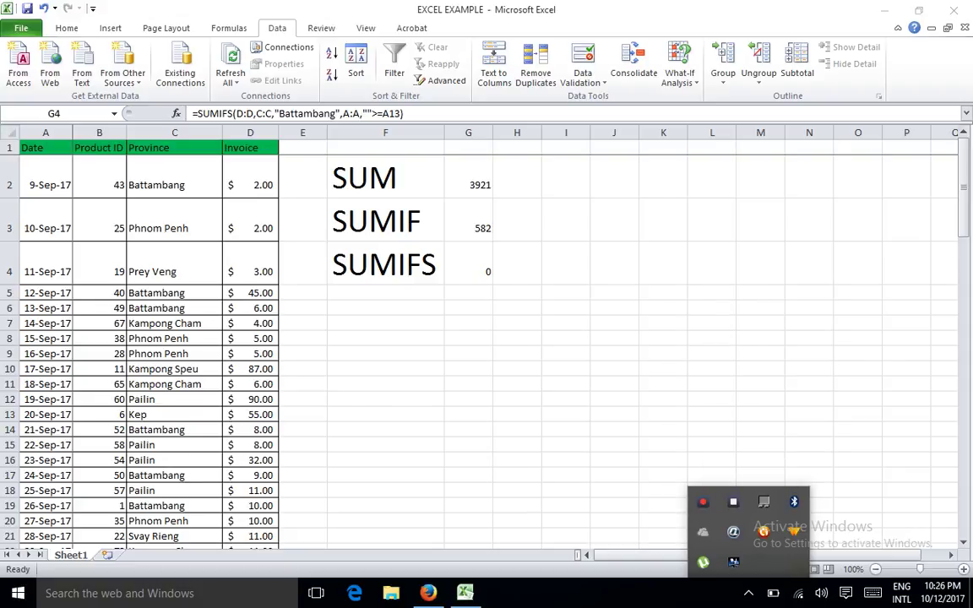
key("Escape")
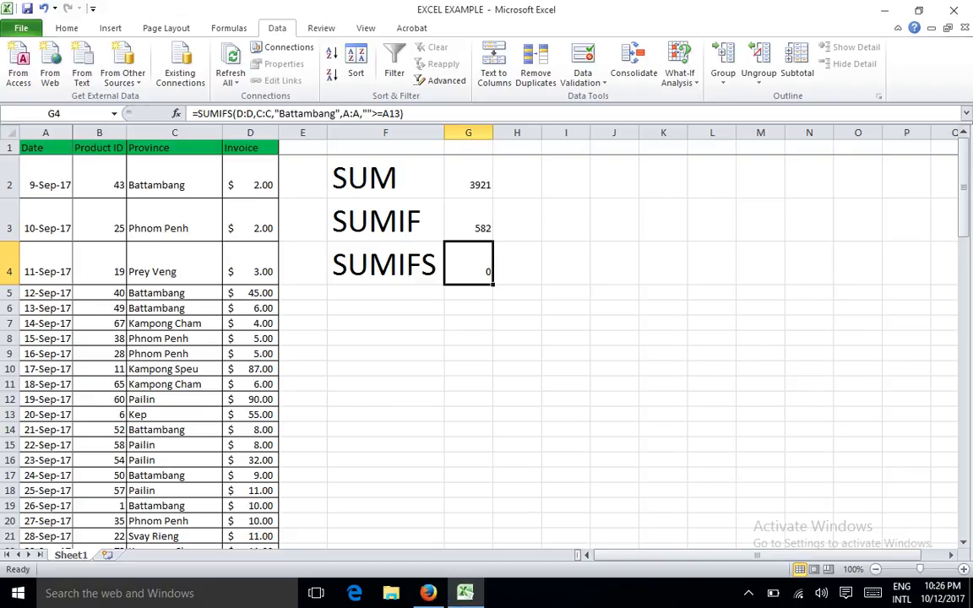
left_click(382, 113)
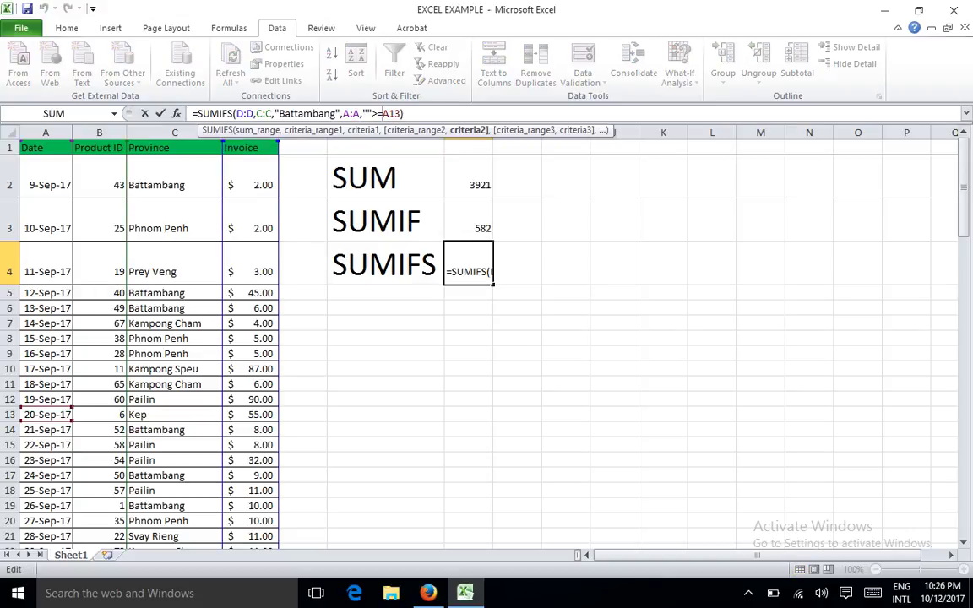
Fix G4's date criterion to ">="&A13 so the SUMIFS returns 540.
type("&")
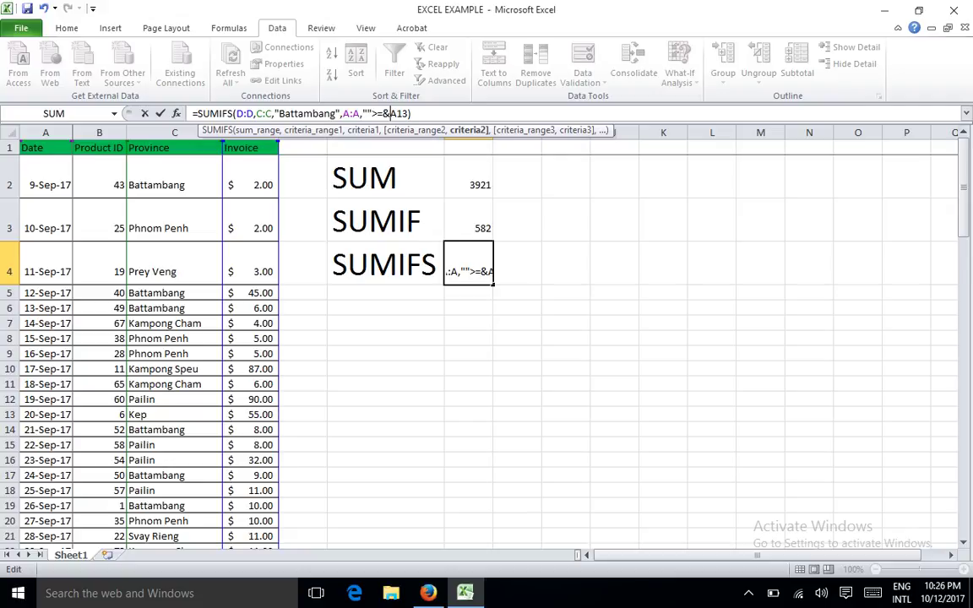
key("Return")
key("Return")
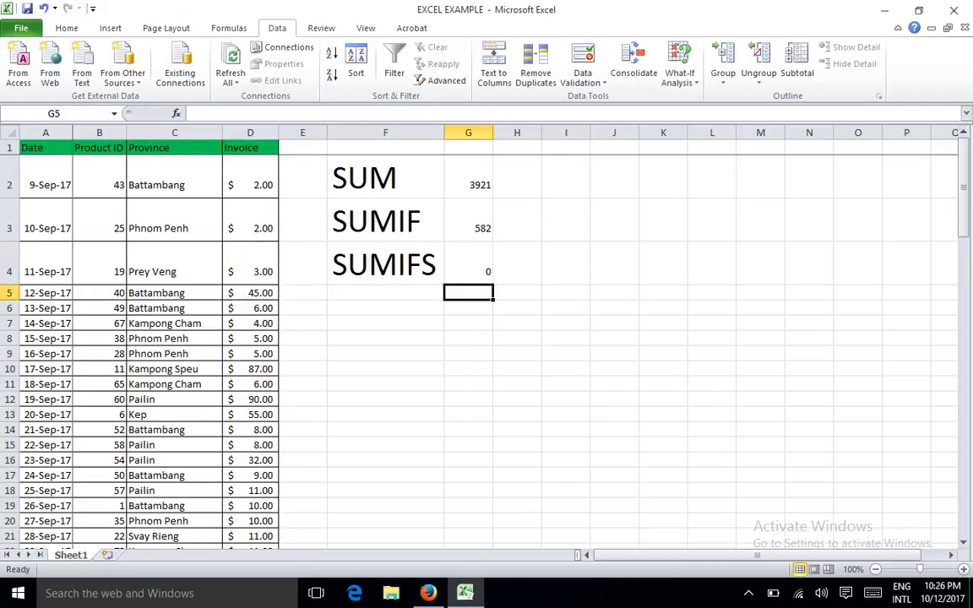
left_click(468, 263)
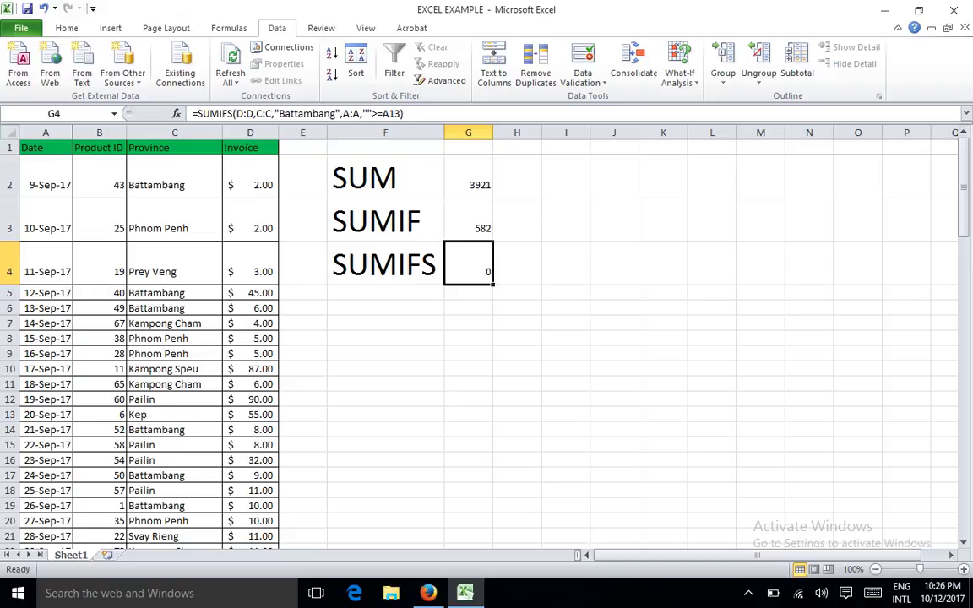
left_click(372, 113)
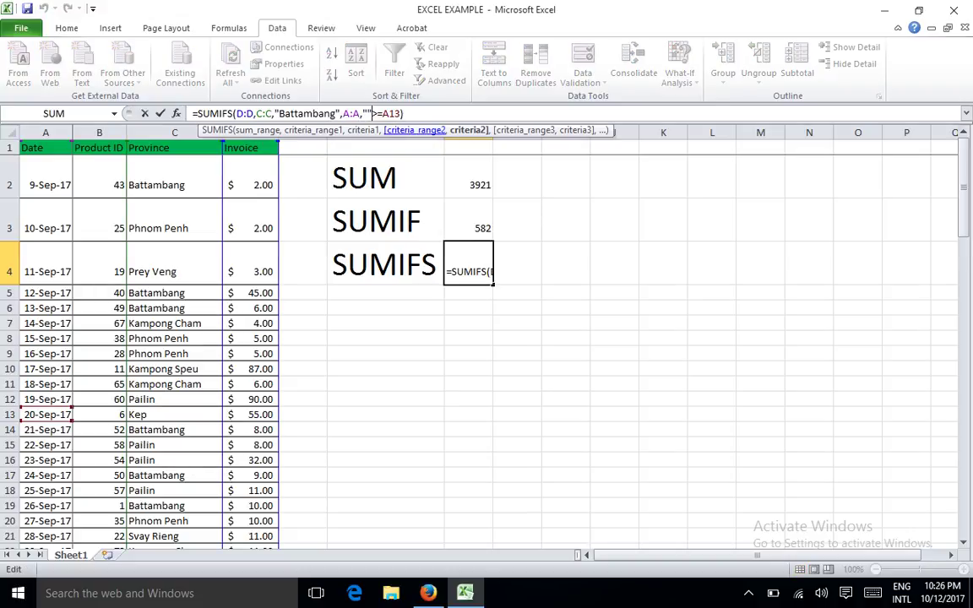
key("BackSpace")
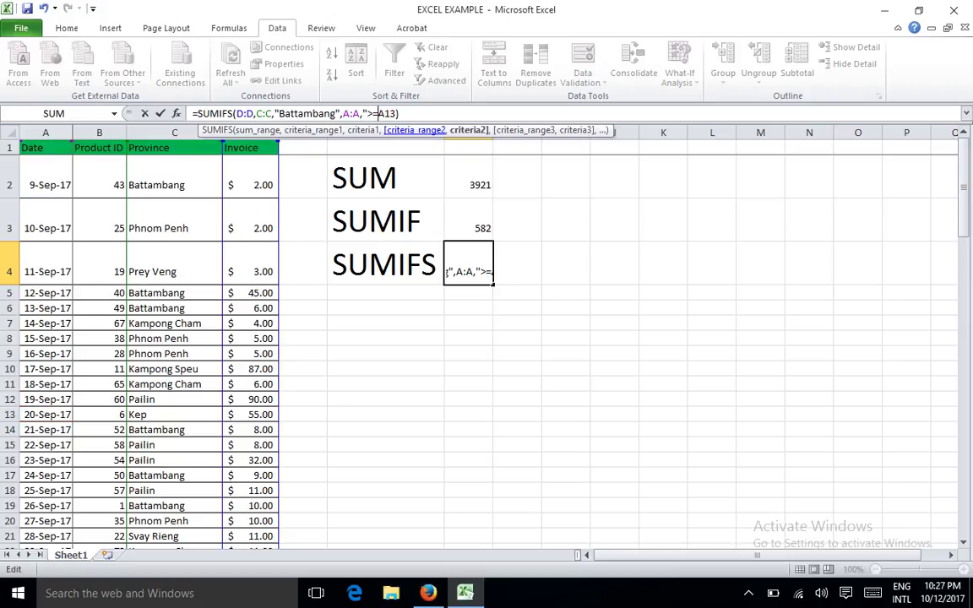
type("\"$")
key("BackSpace")
type("&")
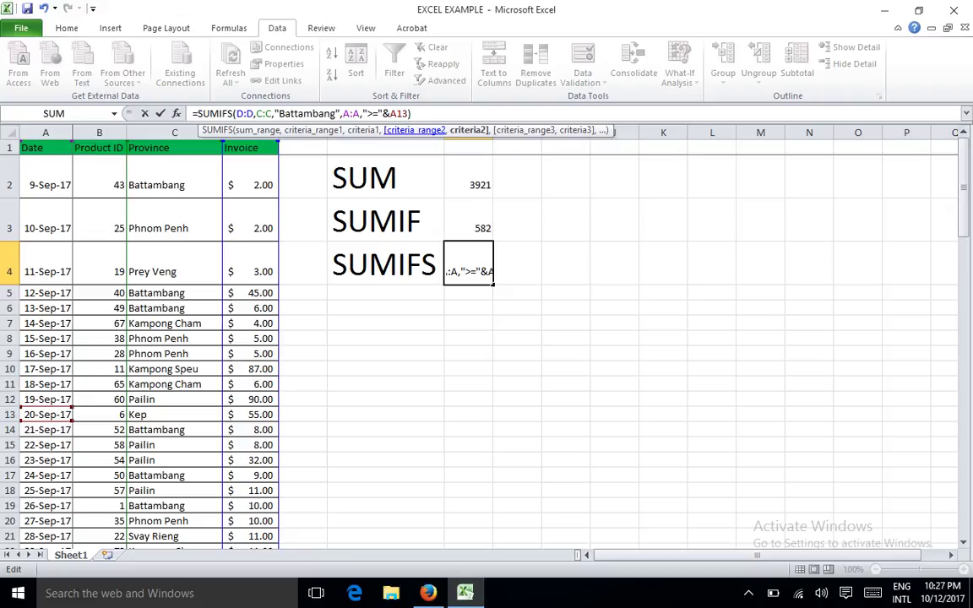
key("Left")
key("Left")
key("Right")
key("Return")
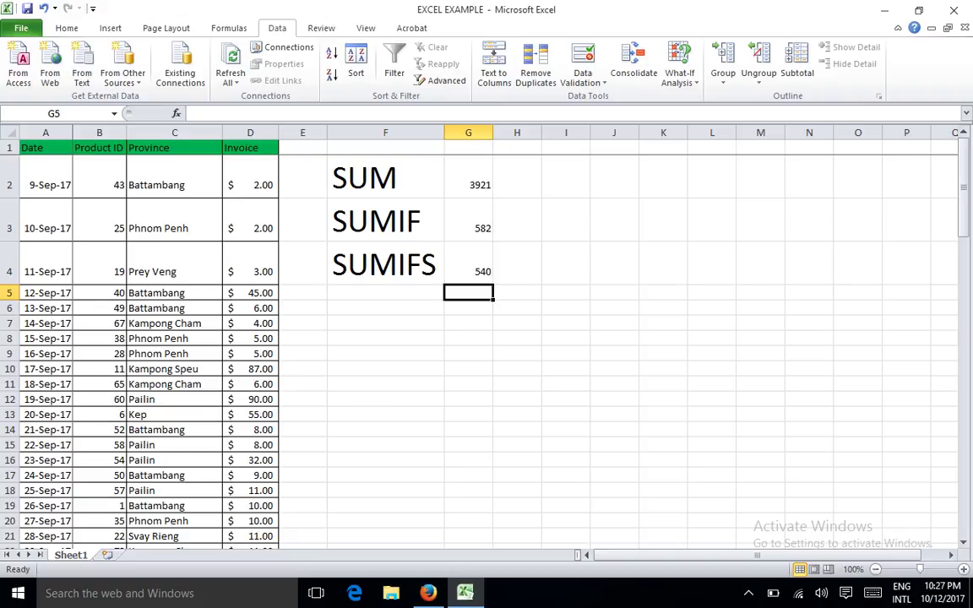
scroll(254, 338, "down", 2)
Turn on filtering and show only Battambang in the Province column.
scroll(253, 338, "up", 2)
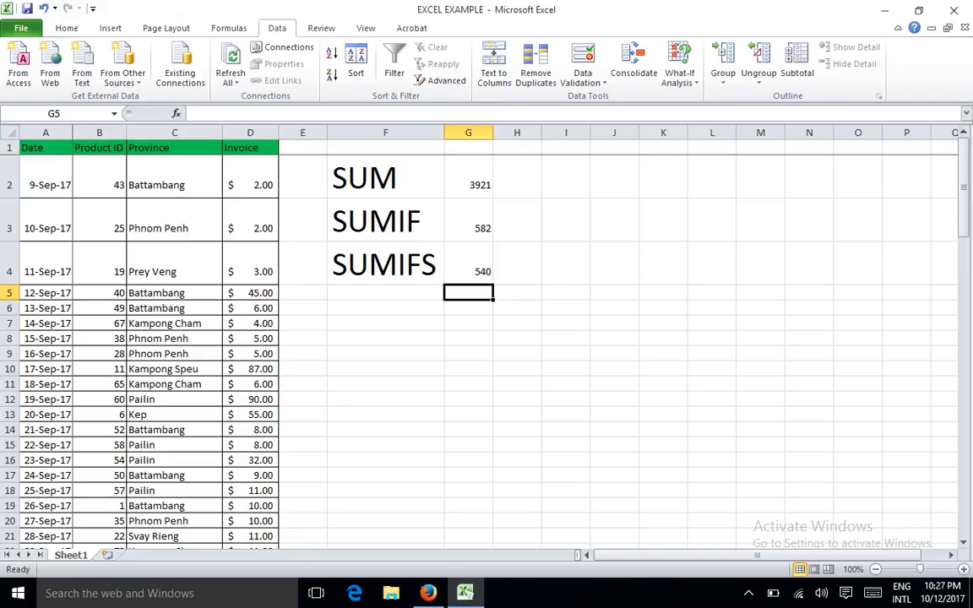
left_click(174, 148)
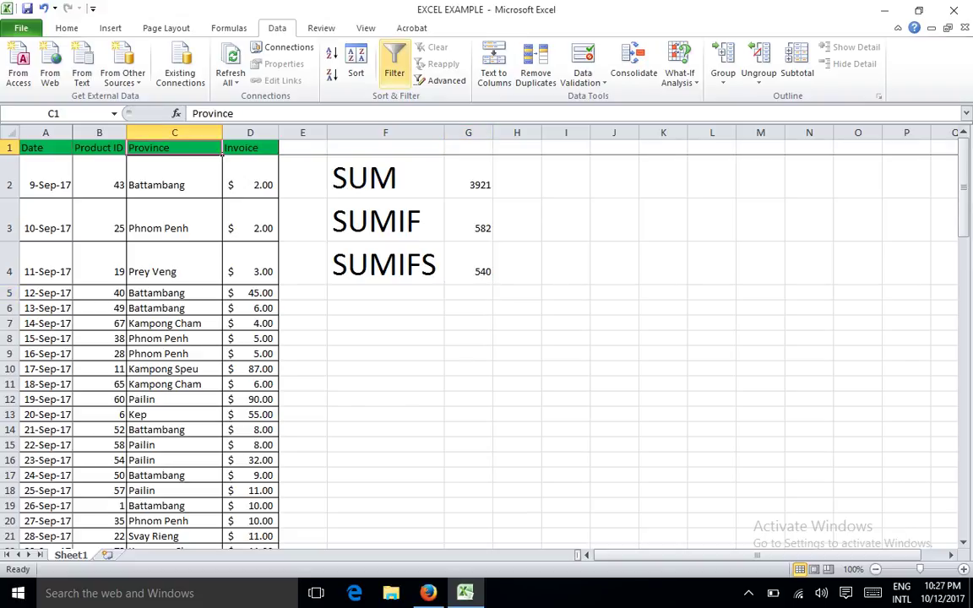
left_click(395, 63)
left_click(215, 148)
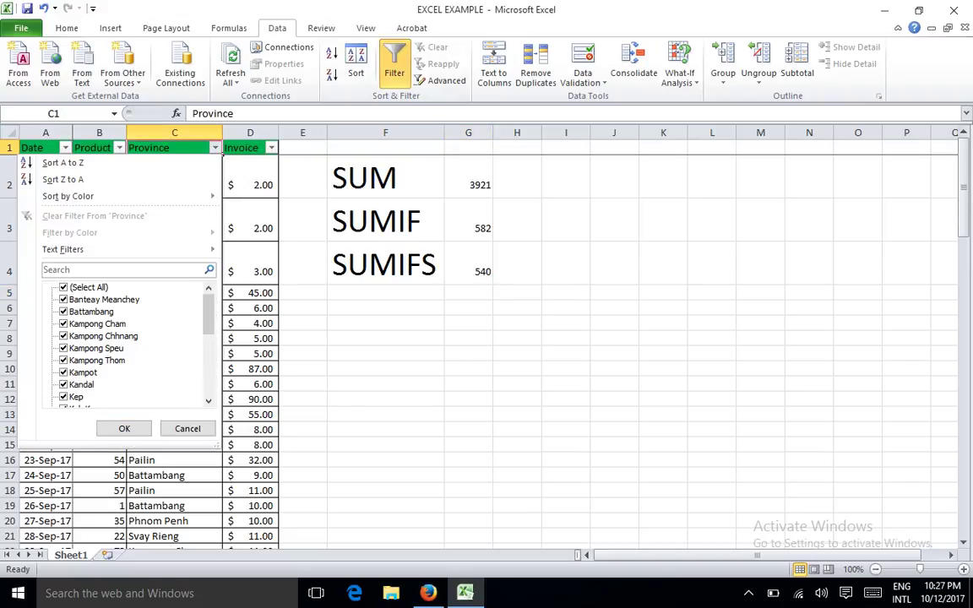
left_click(63, 288)
left_click(64, 312)
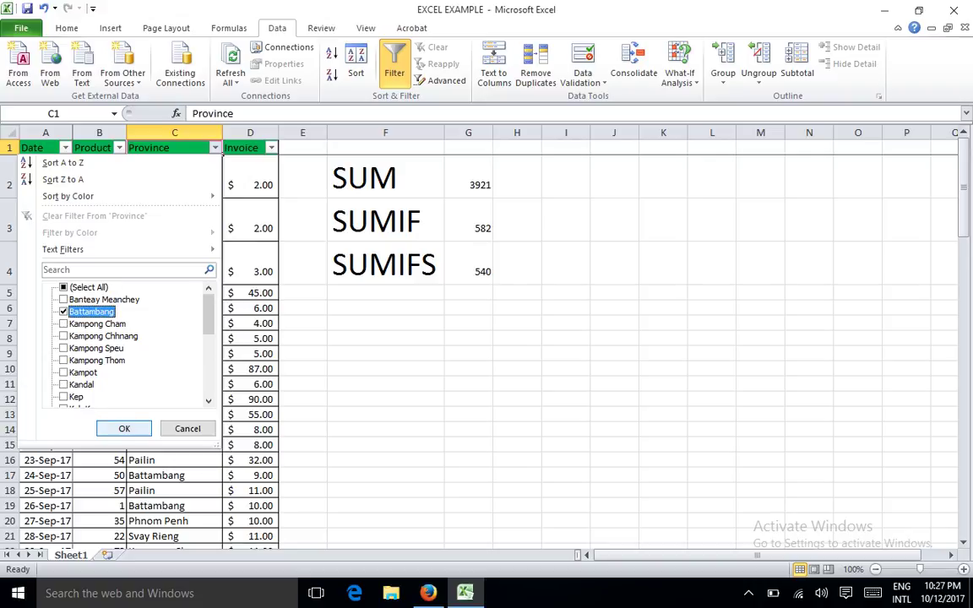
left_click(124, 428)
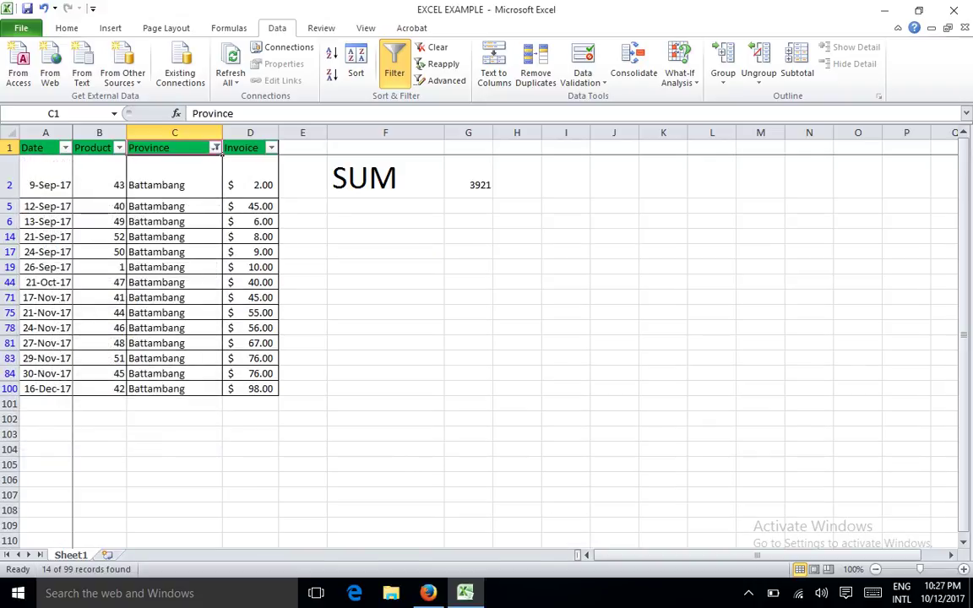
Exclude Sep 09, 12 and 13, confirm the Invoice sum is $540.00, then clear filters.
left_click(65, 147)
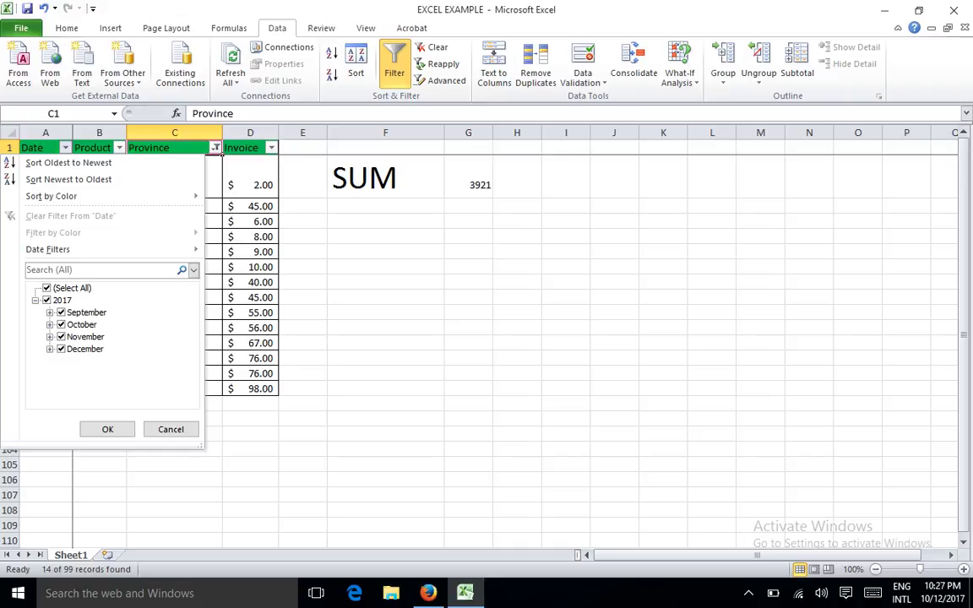
left_click(50, 312)
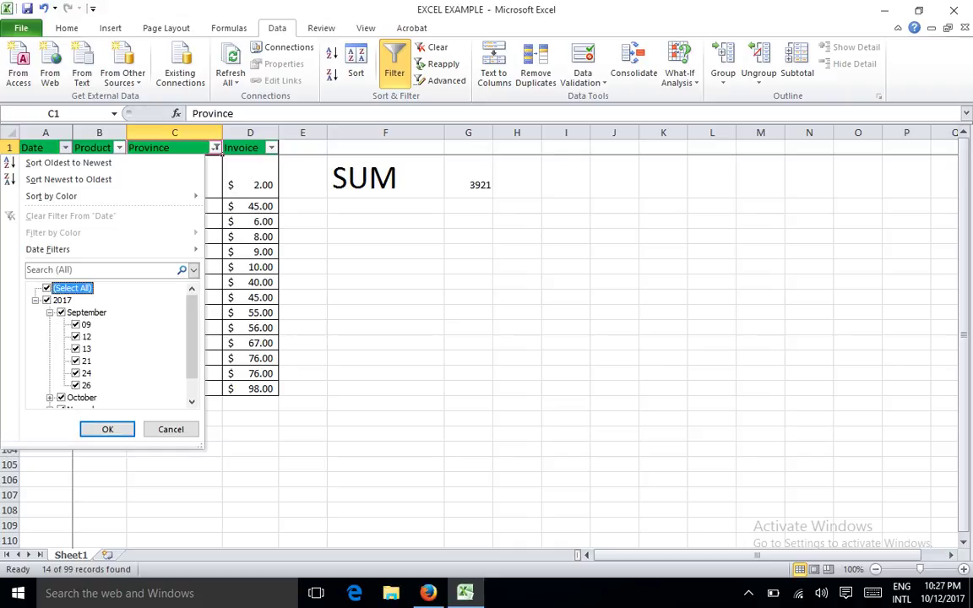
left_click(75, 324)
left_click(76, 336)
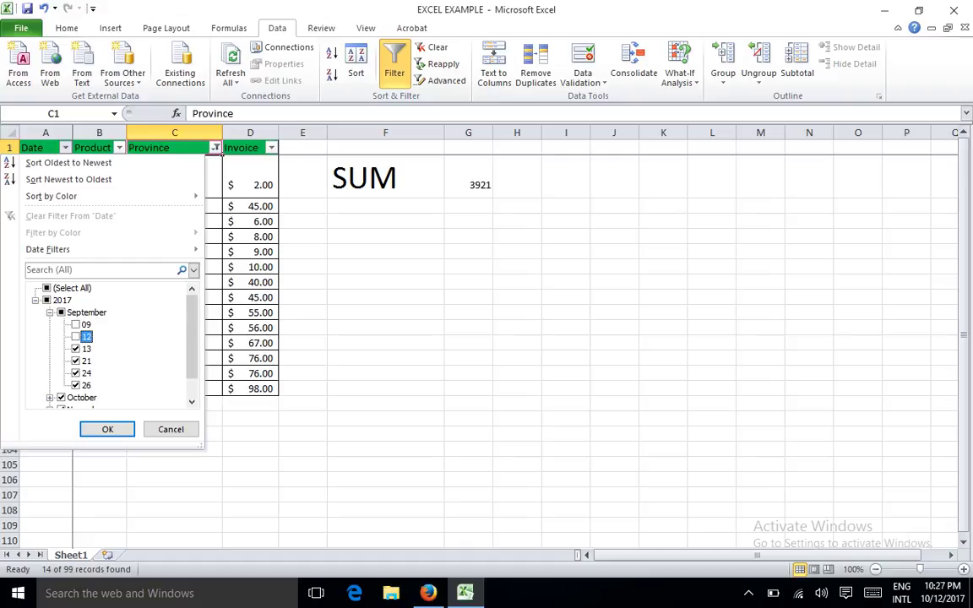
left_click(75, 348)
key("Return")
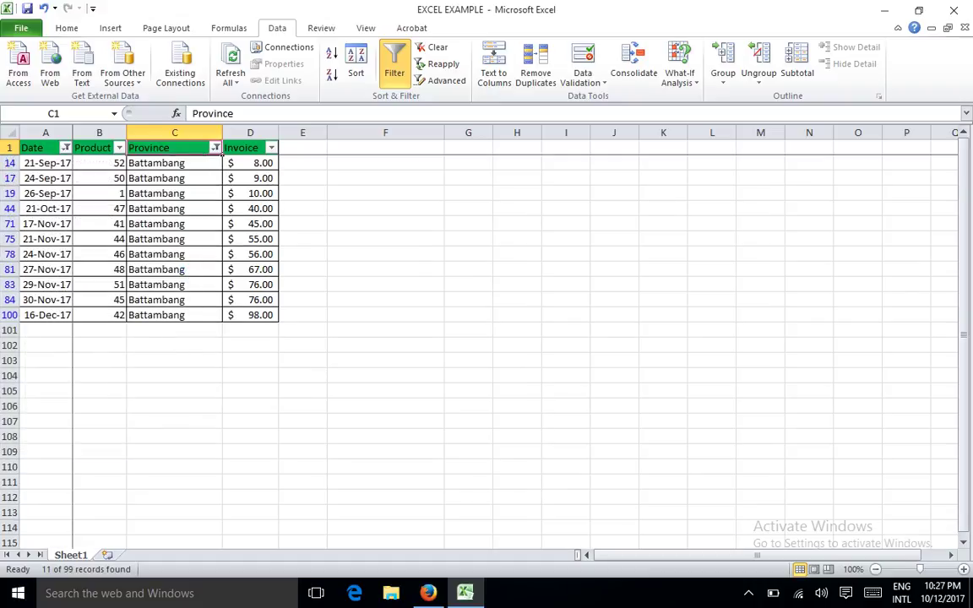
left_click_drag(250, 163, 250, 315)
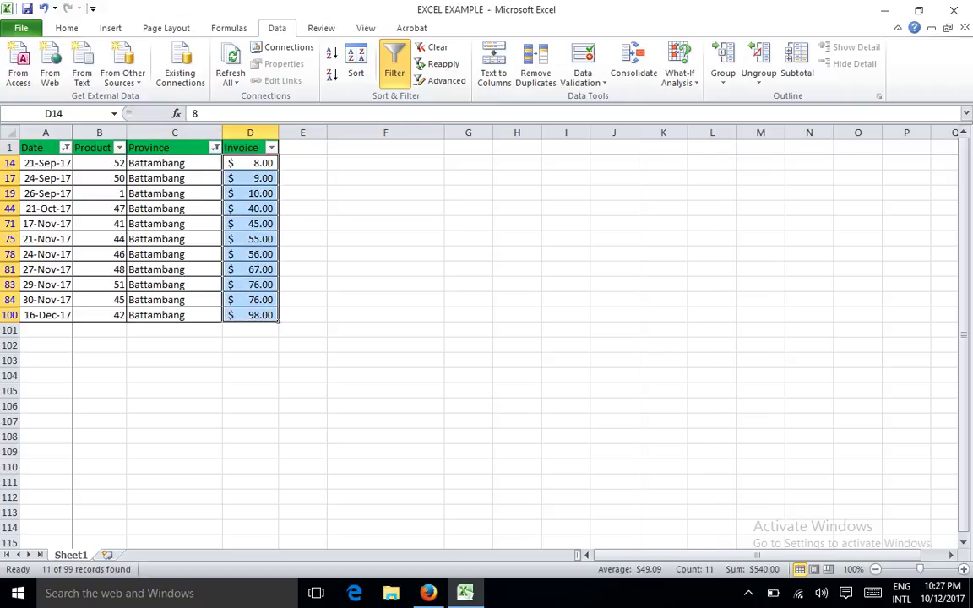
key("ctrl+shift+l")
scroll(385, 398, "up", 4)
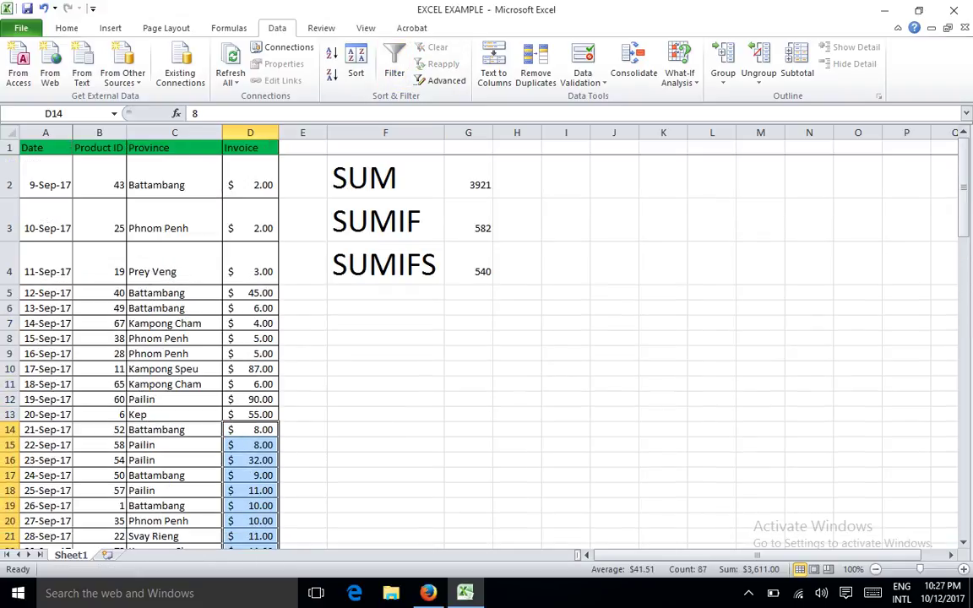
left_click(385, 398)
scroll(385, 398, "down", 1)
scroll(385, 399, "up", 1)
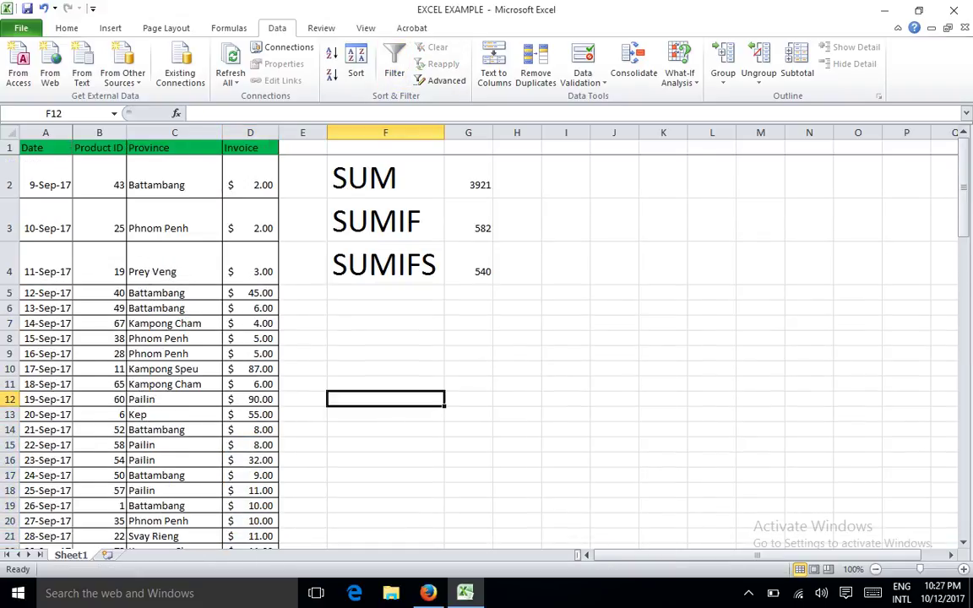
left_click(385, 292)
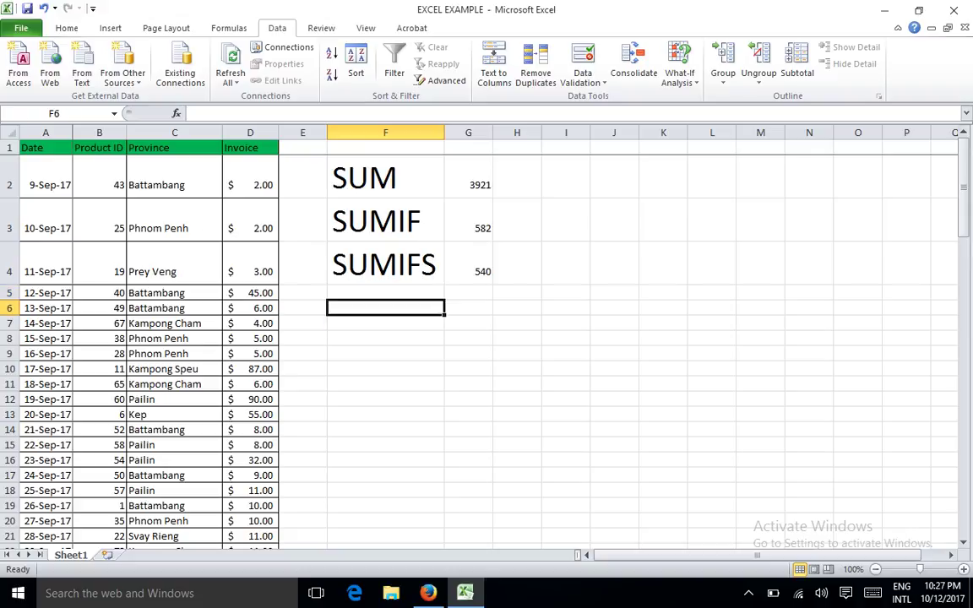
left_click_drag(385, 307, 468, 338)
left_click(385, 353)
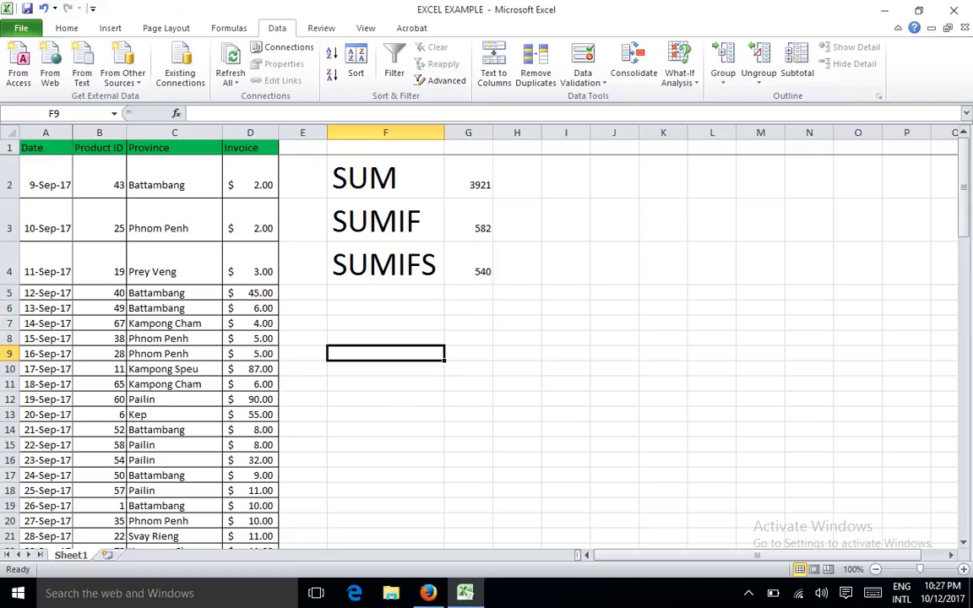
left_click(385, 307)
scroll(385, 380, "down", 6)
scroll(385, 380, "up", 6)
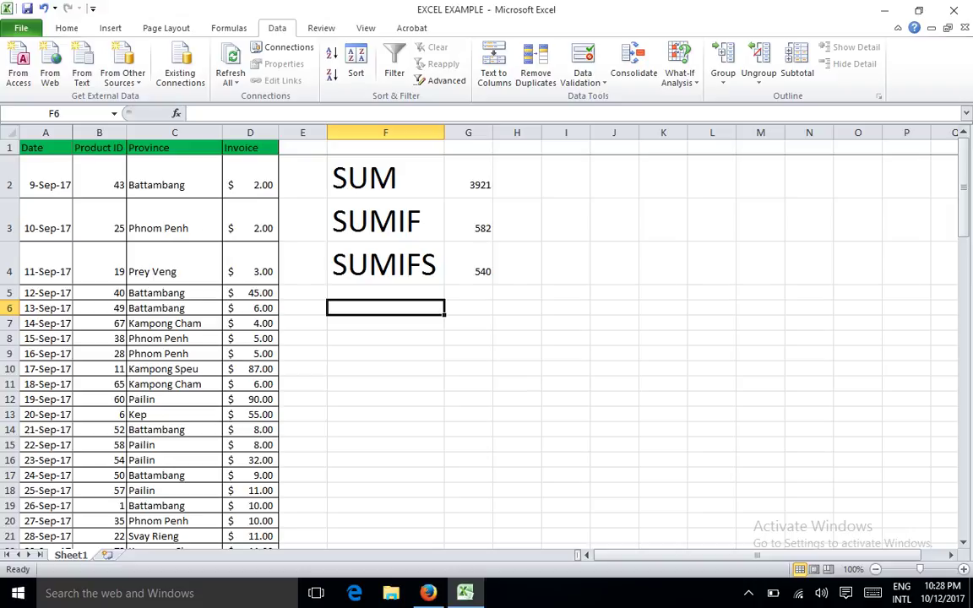